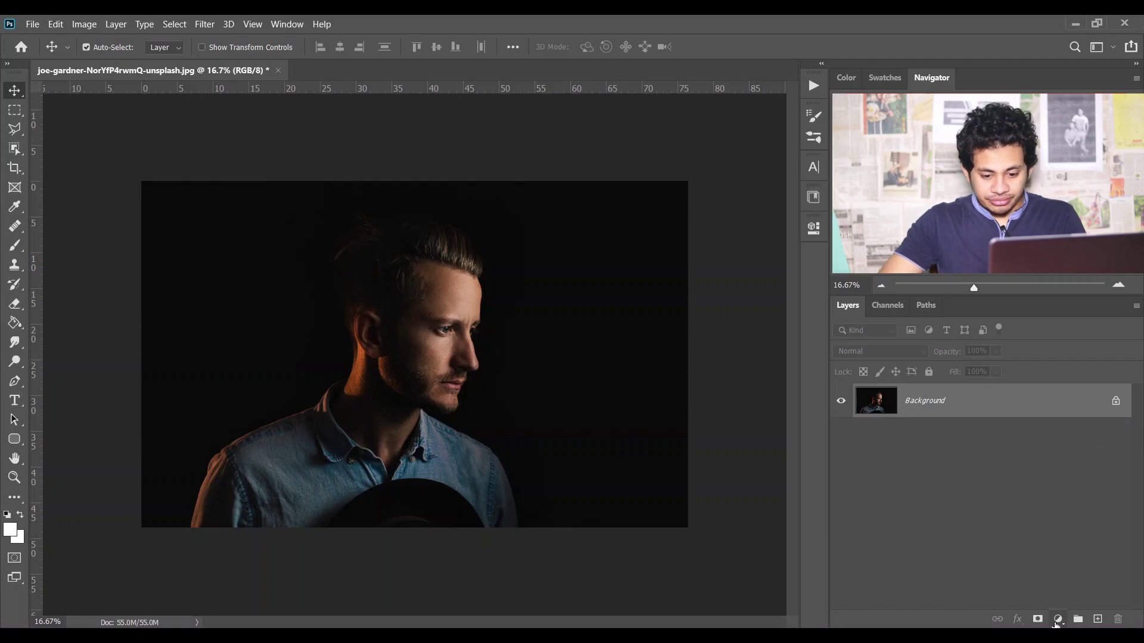
- Add a linear Gradient Fill layer at angle 0 above the photo
{"action": "left_click", "coordinate": [1057, 623]}
{"action": "left_click", "coordinate": [1046, 374]}
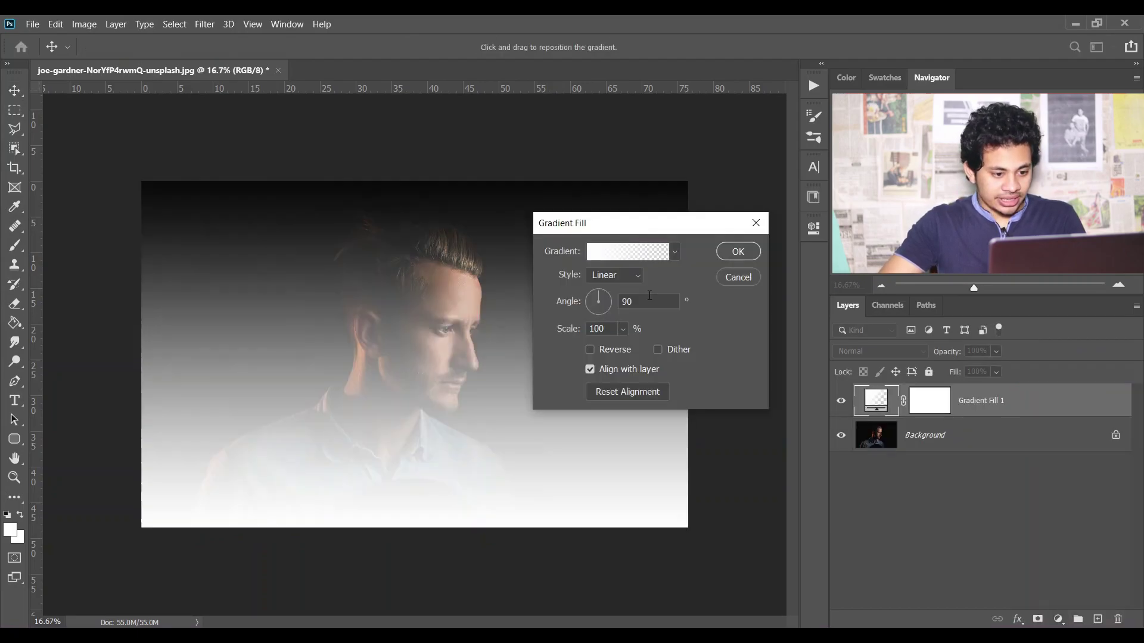
{"action": "type", "text": "0"}
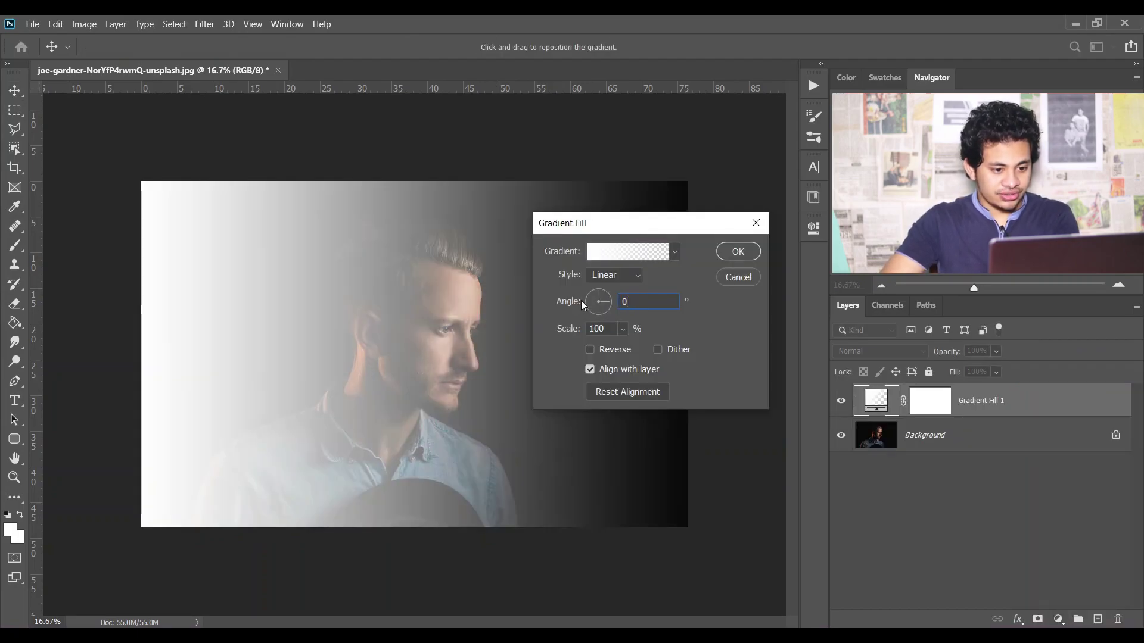
{"action": "left_click", "coordinate": [615, 275]}
{"action": "left_click", "coordinate": [623, 291]}
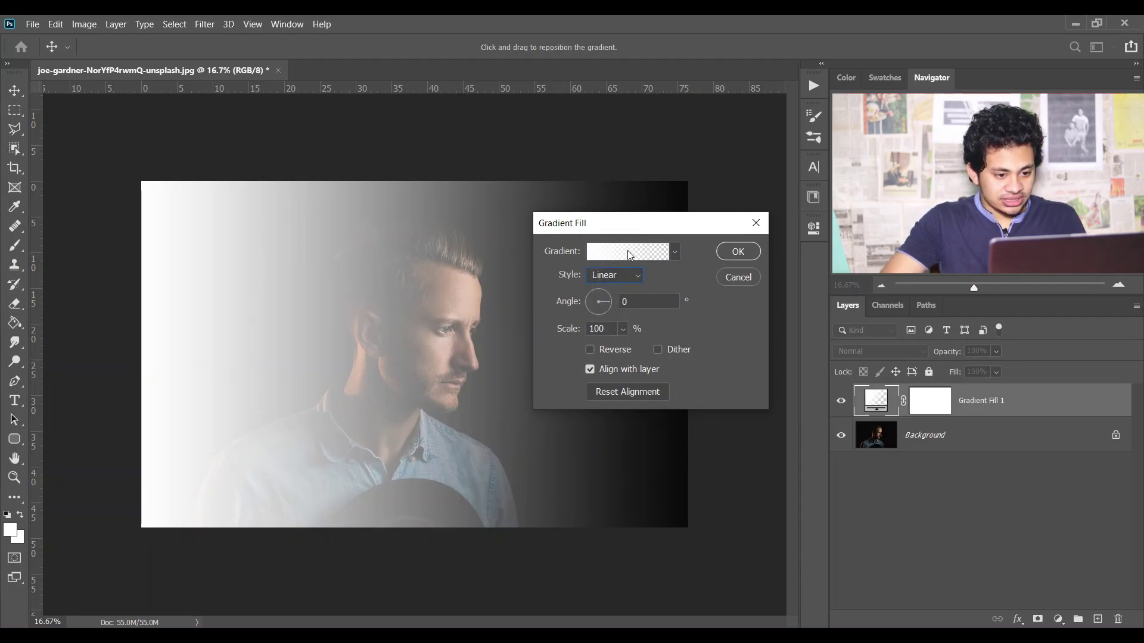
- Edit the gradient: left stop #ff0048, right colour stop removed, opacity stop 75%, midpoint 70%
{"action": "left_click", "coordinate": [627, 250]}
{"action": "left_click", "coordinate": [493, 435]}
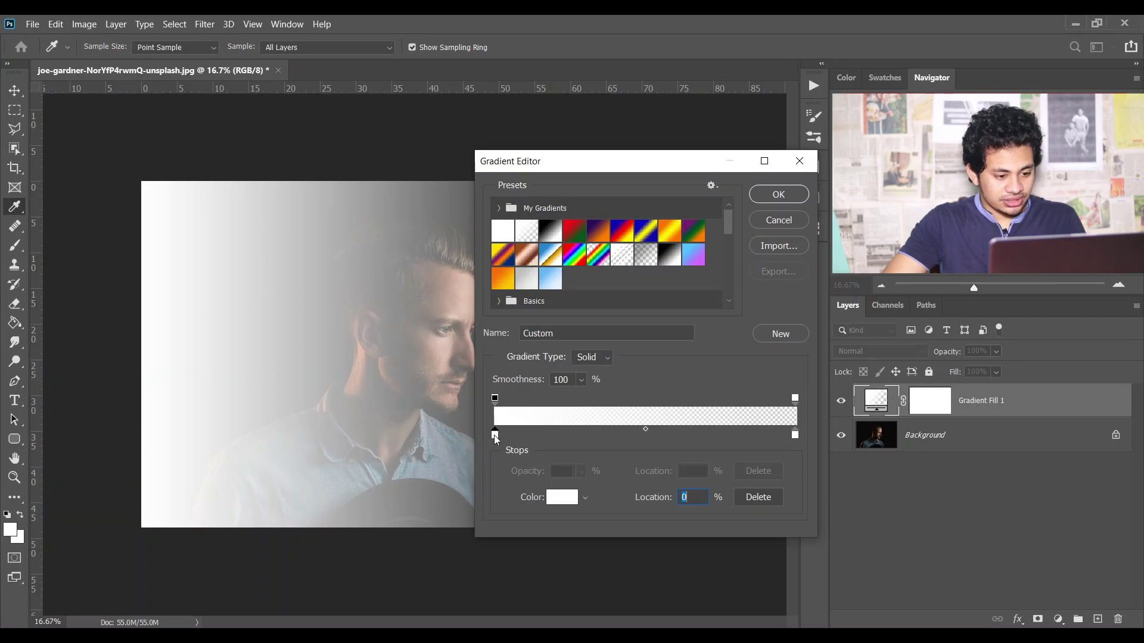
{"action": "left_click", "coordinate": [557, 497]}
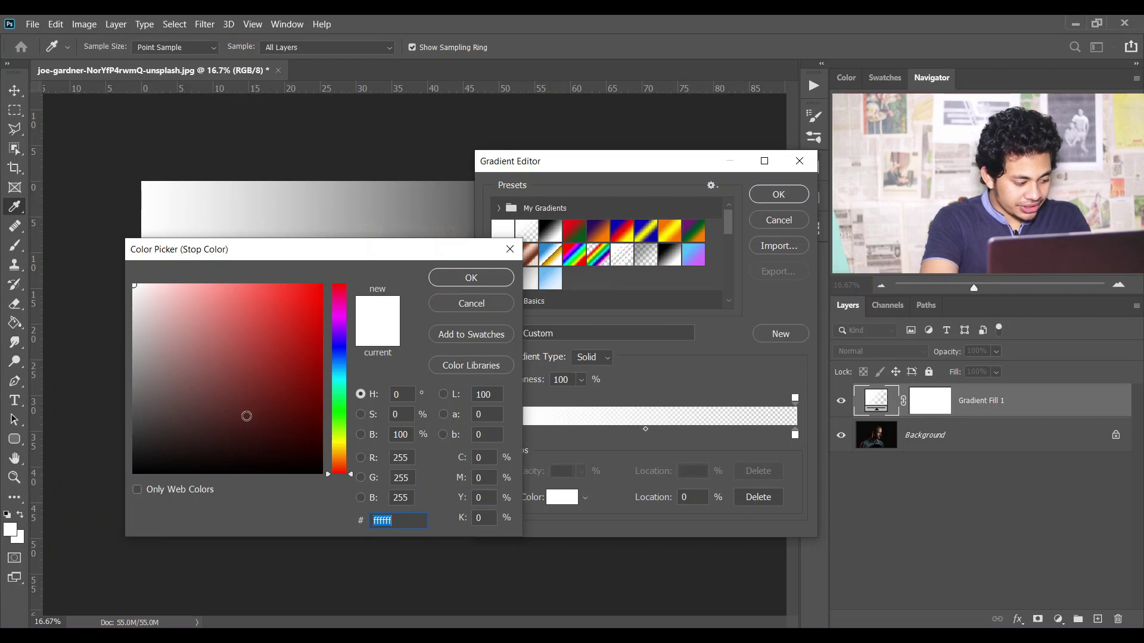
{"action": "type", "text": "ff004"}
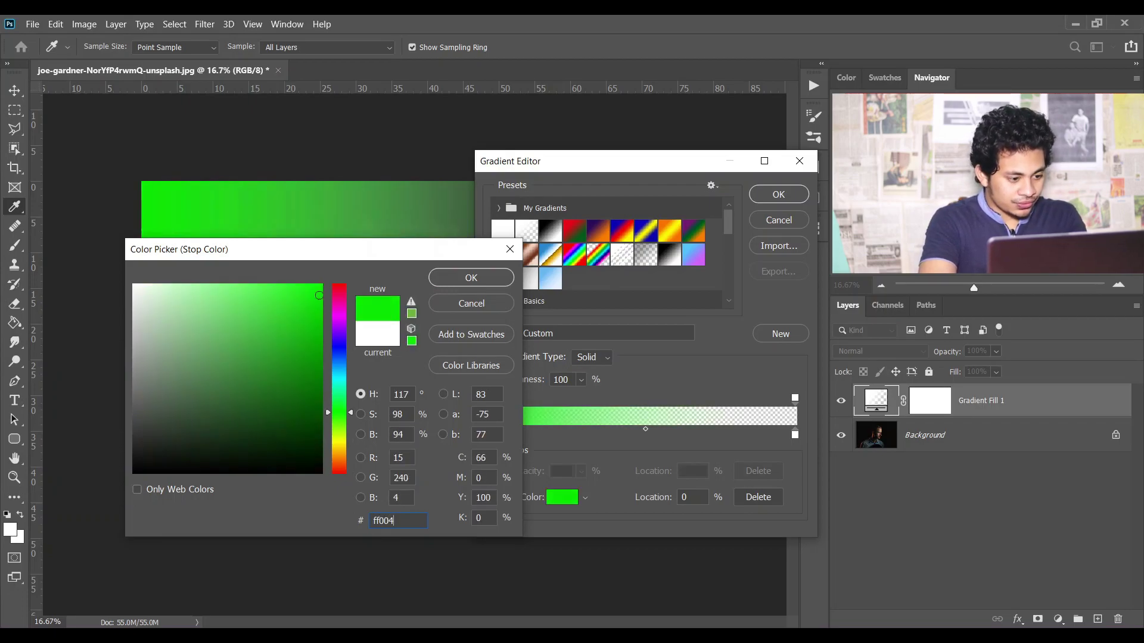
{"action": "type", "text": "8"}
{"action": "left_click", "coordinate": [471, 278]}
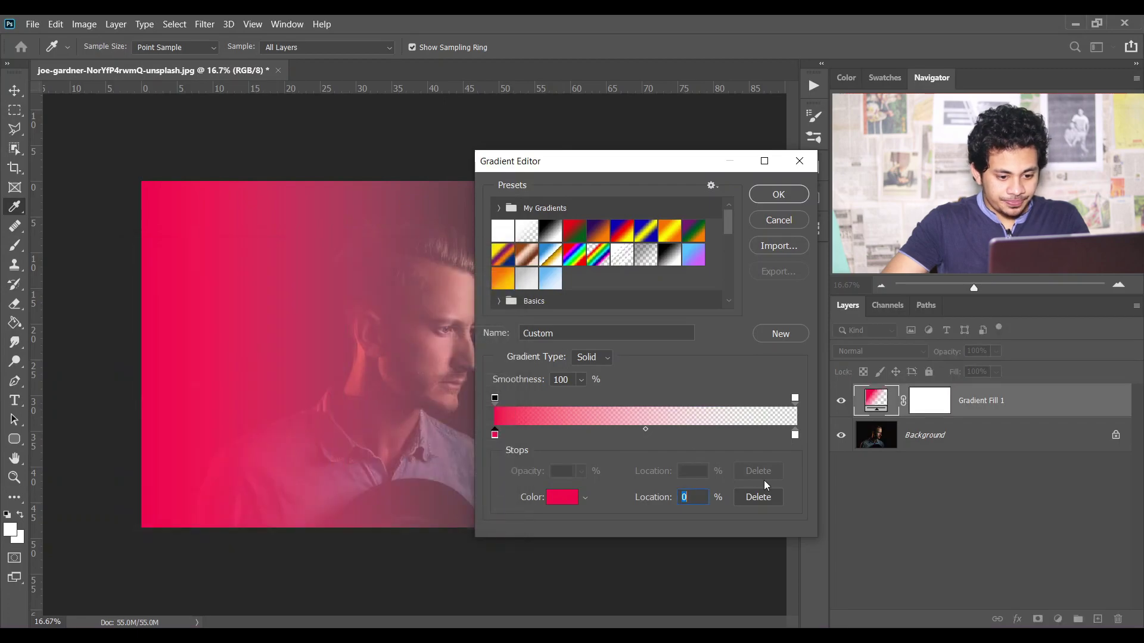
{"action": "left_click", "coordinate": [795, 434]}
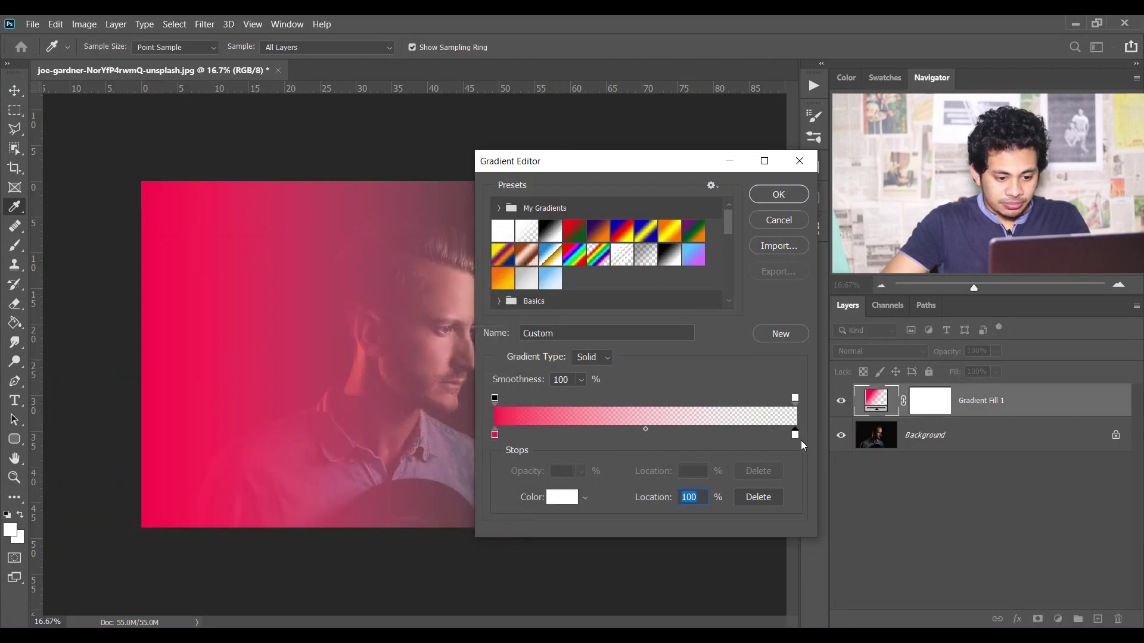
{"action": "left_click", "coordinate": [771, 498]}
{"action": "left_click", "coordinate": [795, 399]}
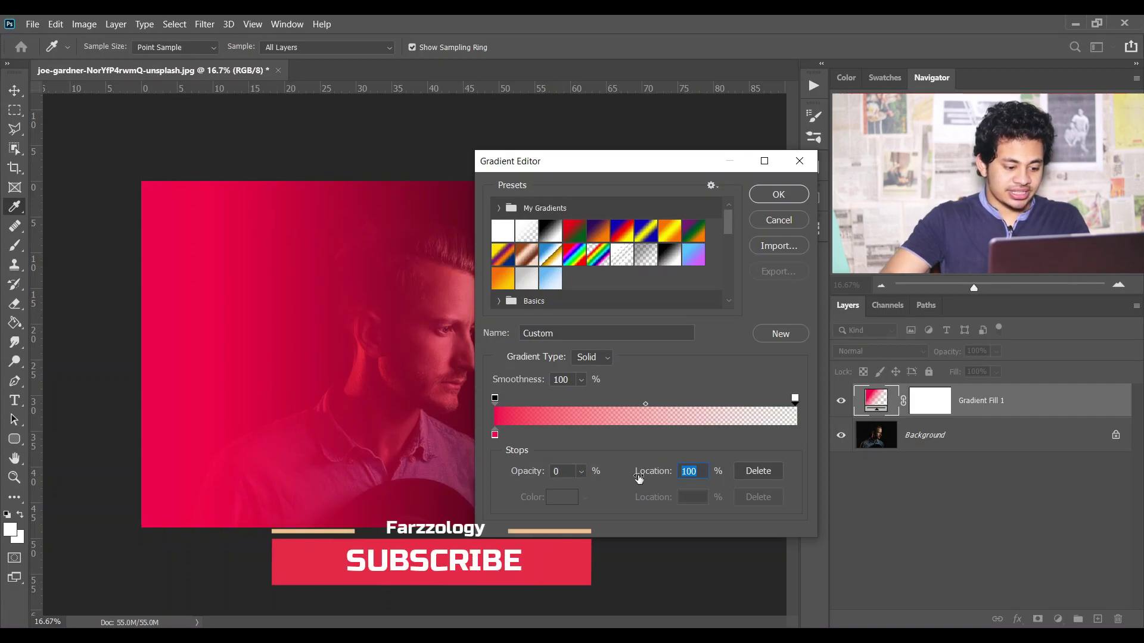
{"action": "type", "text": "75"}
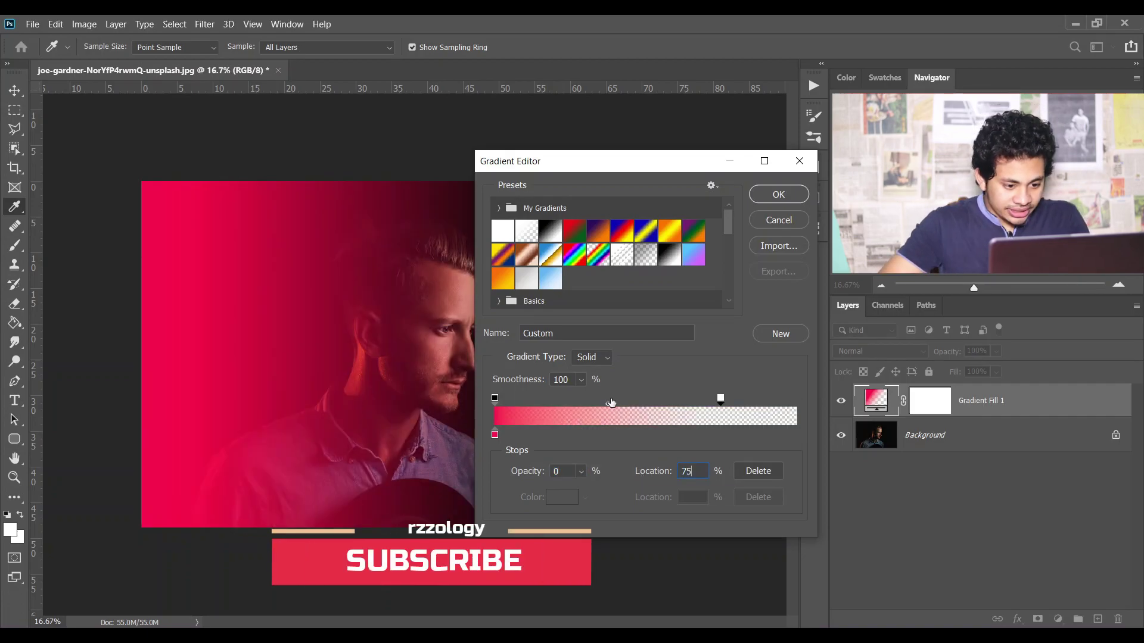
{"action": "left_click", "coordinate": [609, 405]}
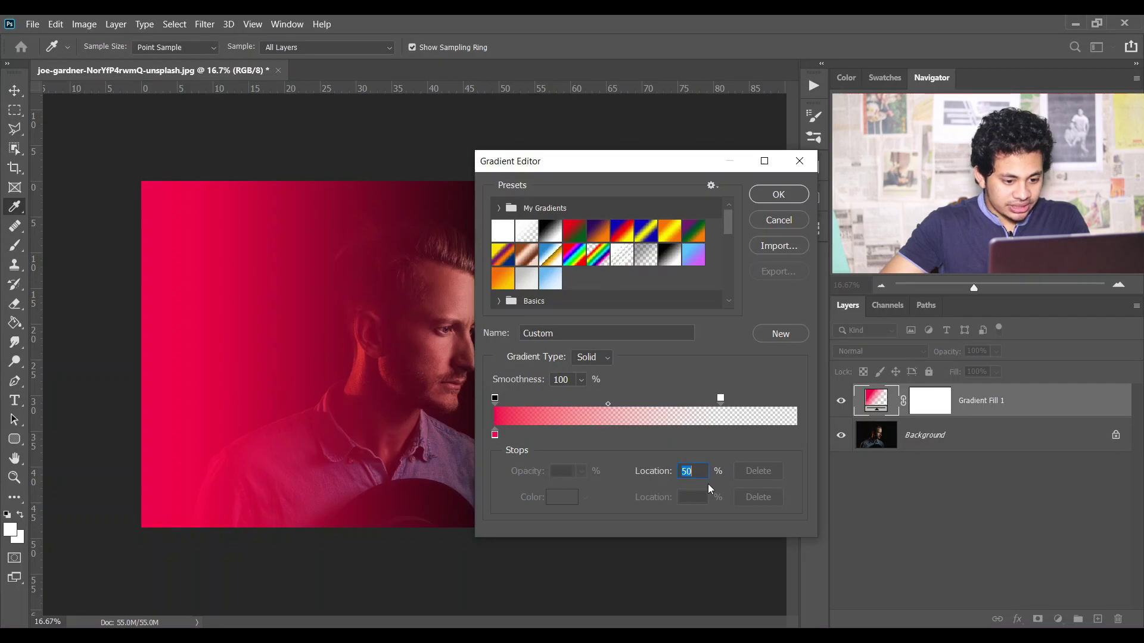
{"action": "type", "text": "70"}
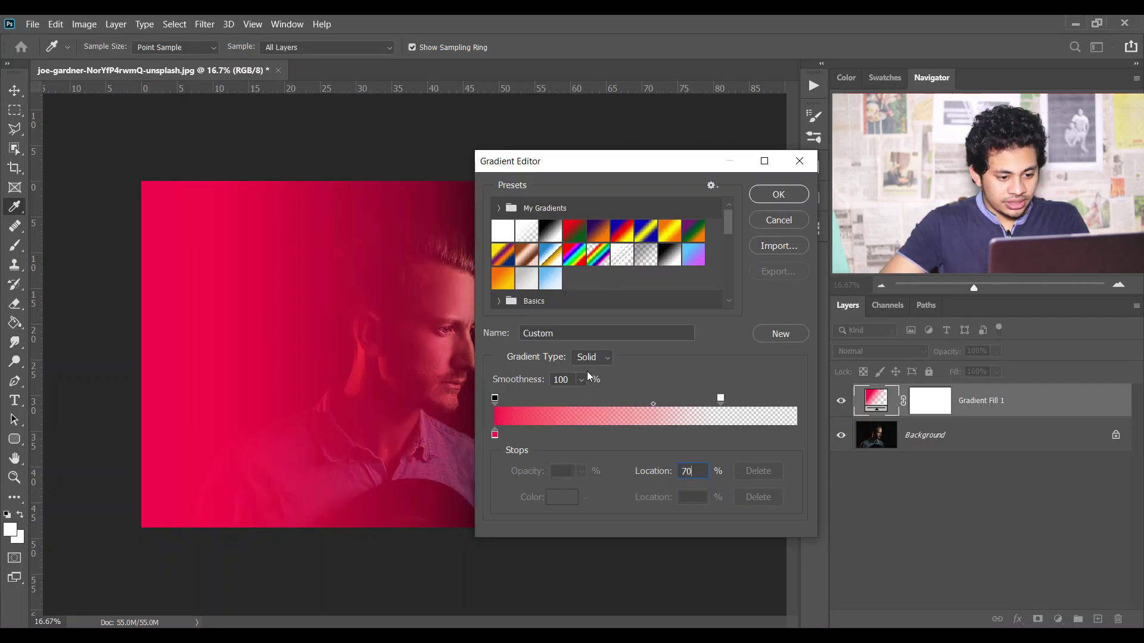
{"action": "left_click", "coordinate": [775, 194]}
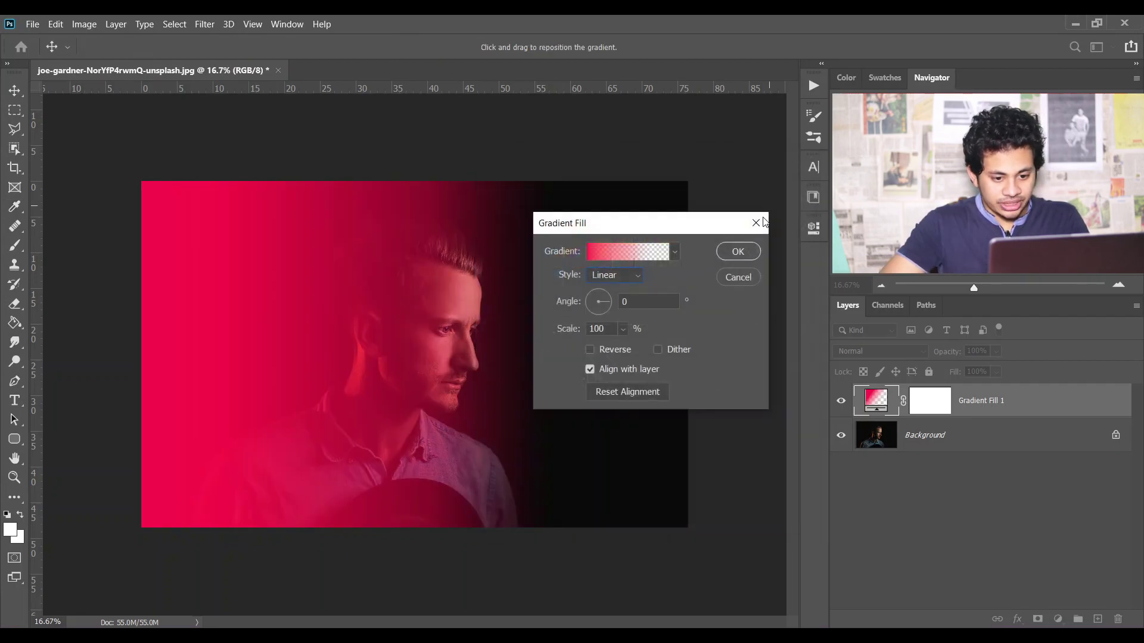
- Set Gradient Fill 1 to Color blend mode and duplicate the layer
{"action": "left_click", "coordinate": [741, 252]}
{"action": "left_click", "coordinate": [839, 350]}
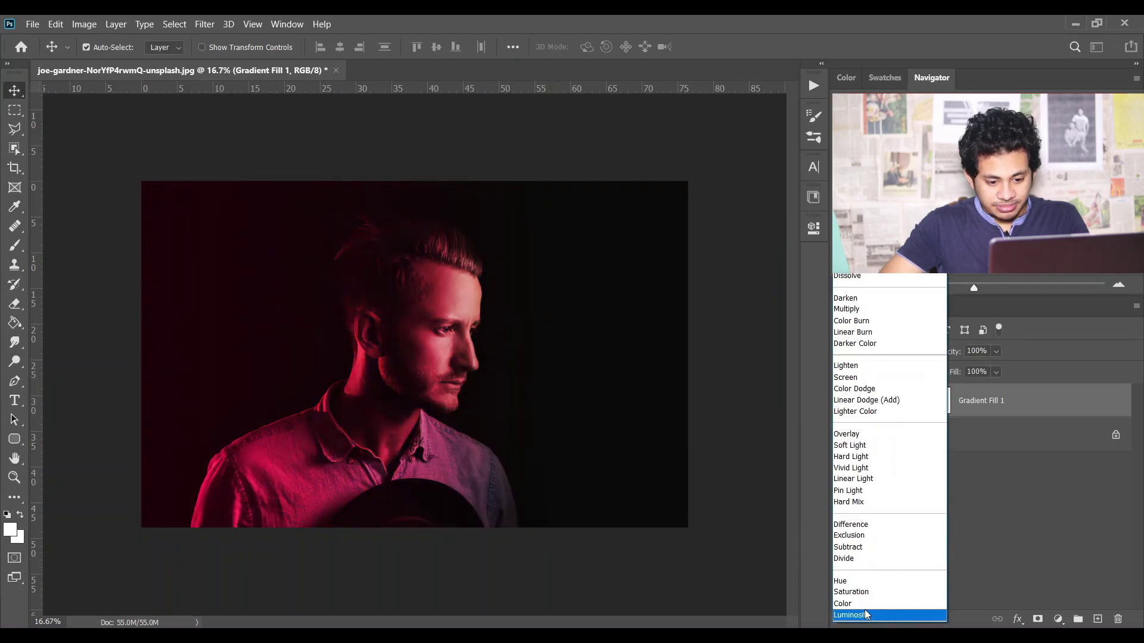
{"action": "left_click", "coordinate": [865, 609]}
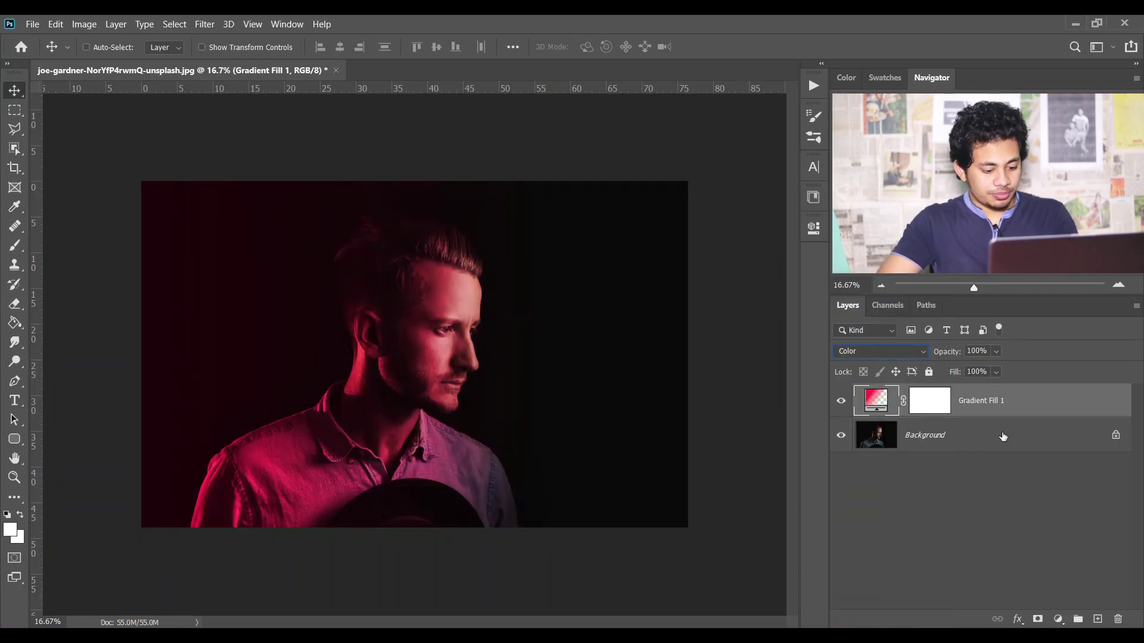
{"action": "key", "text": "ctrl+j"}
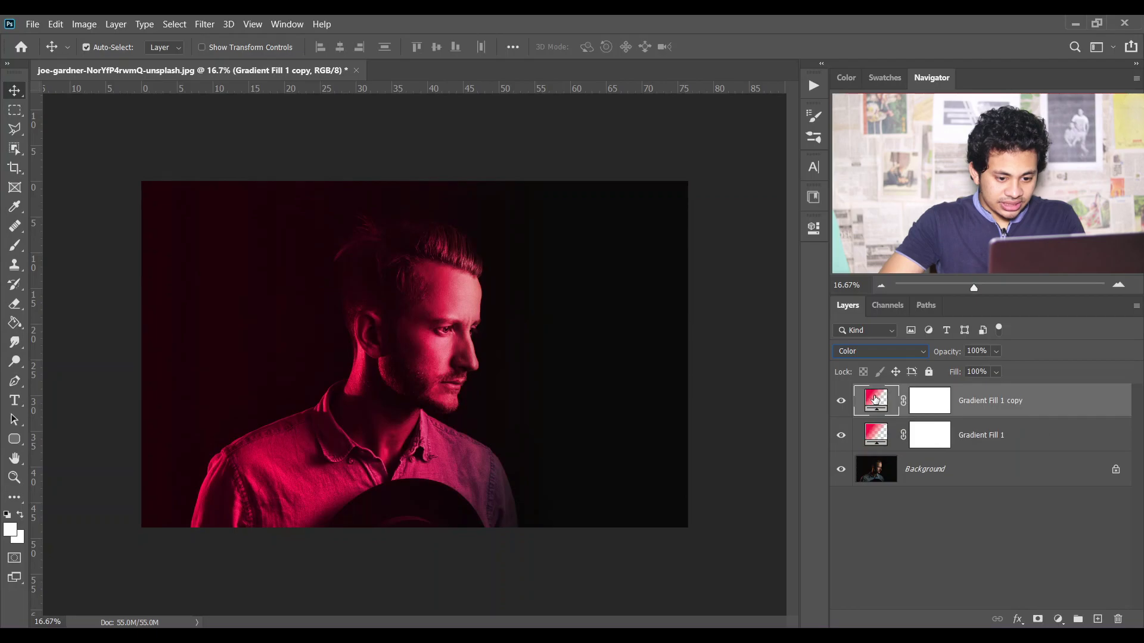
- Set the copy's gradient midpoint to 80% and its opacity to 13%
{"action": "double_click", "coordinate": [875, 400]}
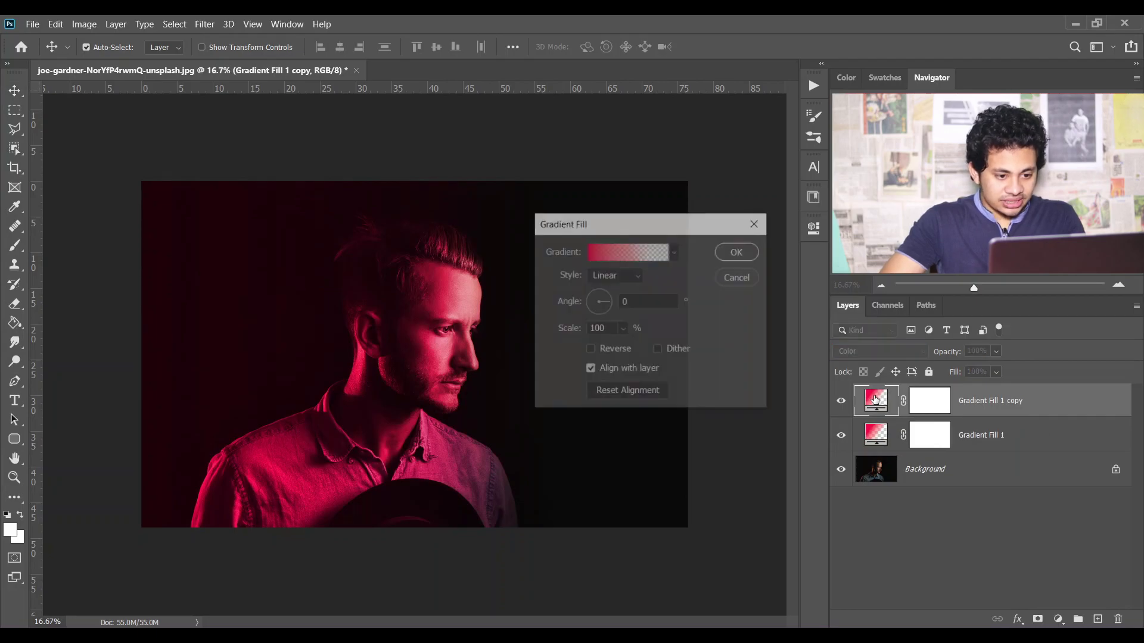
{"action": "left_click", "coordinate": [615, 249]}
{"action": "left_click_drag", "start_coordinate": [697, 161], "coordinate": [675, 165]}
{"action": "left_click", "coordinate": [698, 401]}
{"action": "left_click", "coordinate": [680, 474]}
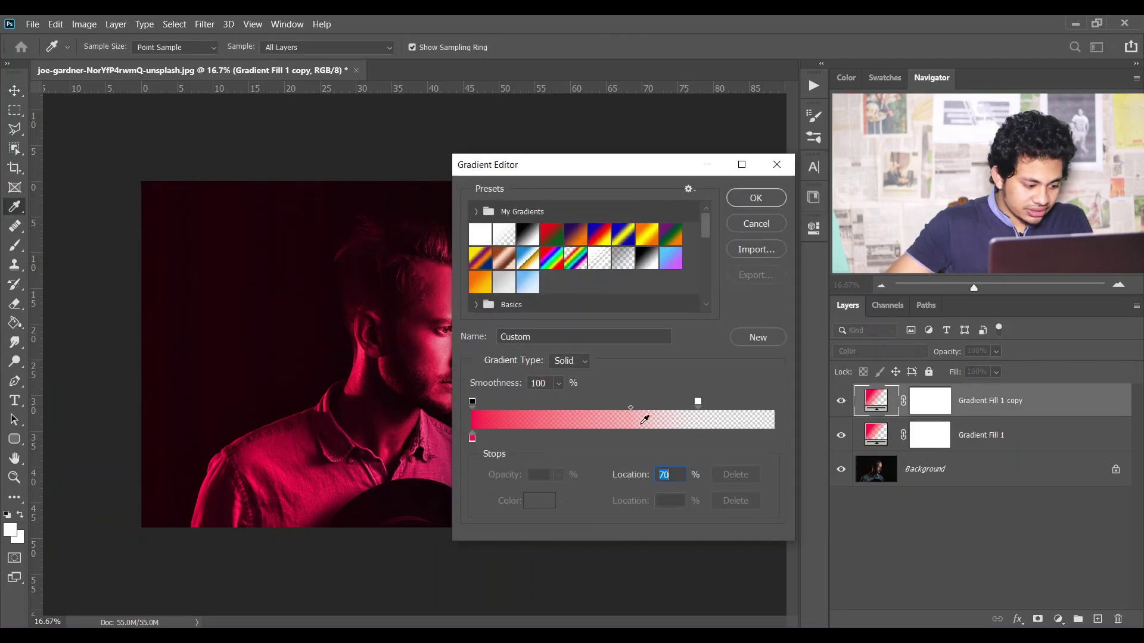
{"action": "type", "text": "80"}
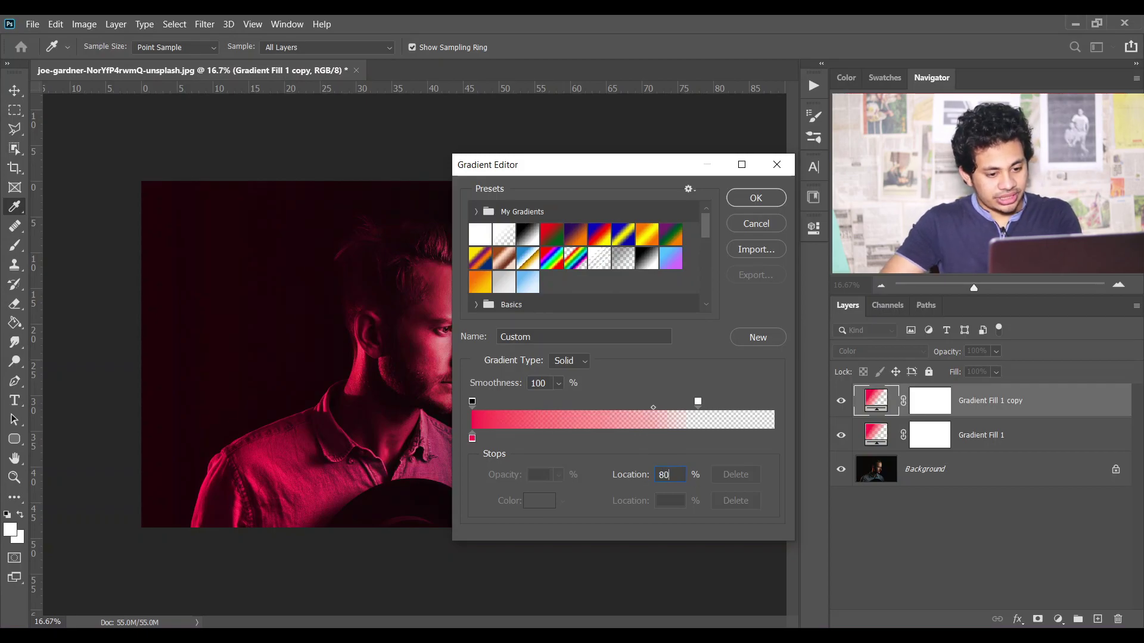
{"action": "left_click", "coordinate": [751, 199]}
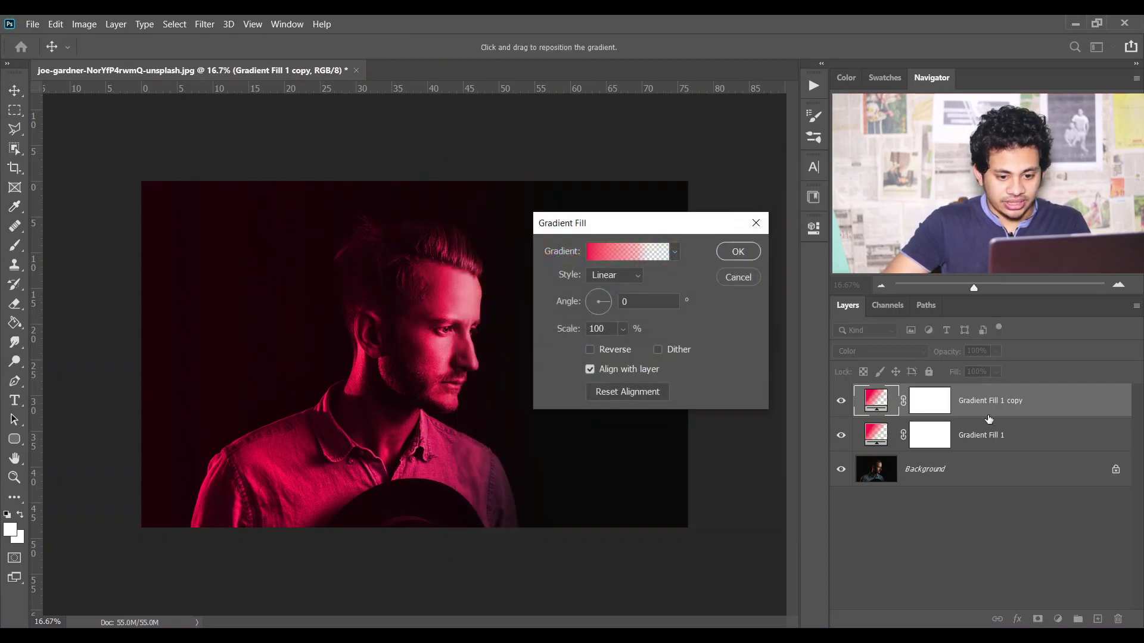
{"action": "left_click", "coordinate": [738, 250]}
{"action": "left_click_drag", "start_coordinate": [996, 351], "coordinate": [952, 367]}
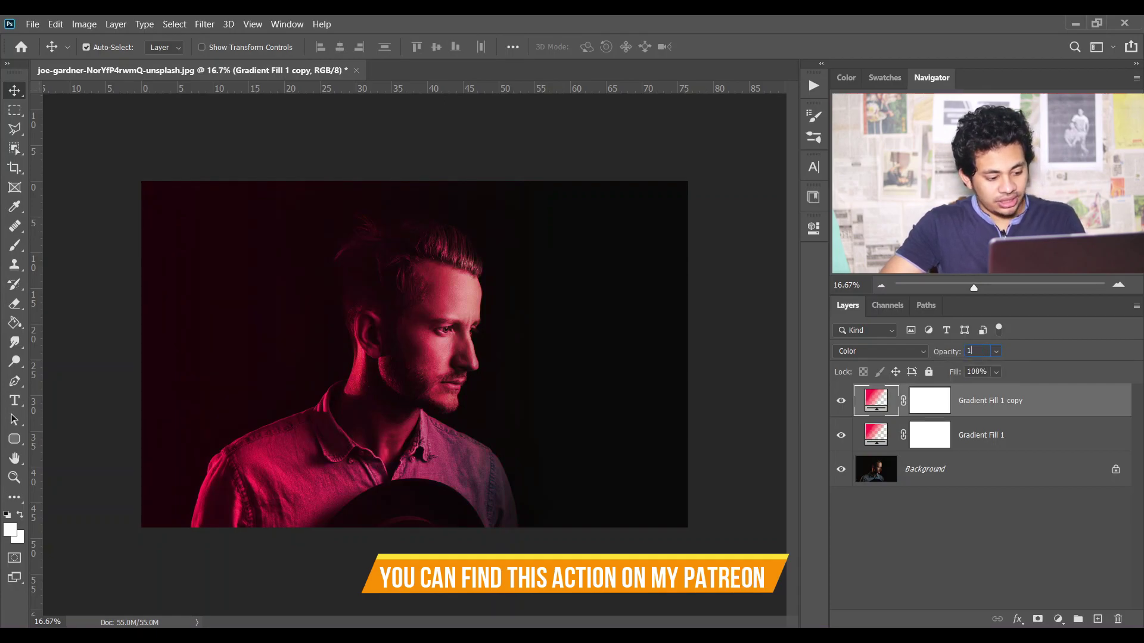
{"action": "type", "text": "3"}
{"action": "key", "text": "Return"}
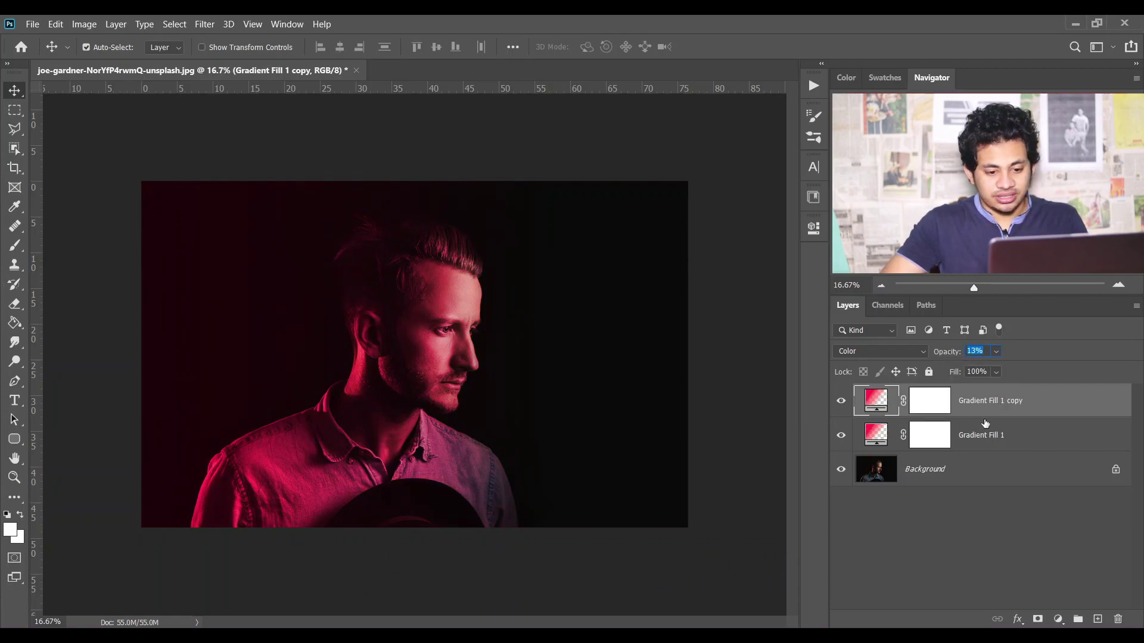
- Add another Gradient Fill layer with its angle set to -180
{"action": "left_click", "coordinate": [1058, 618]}
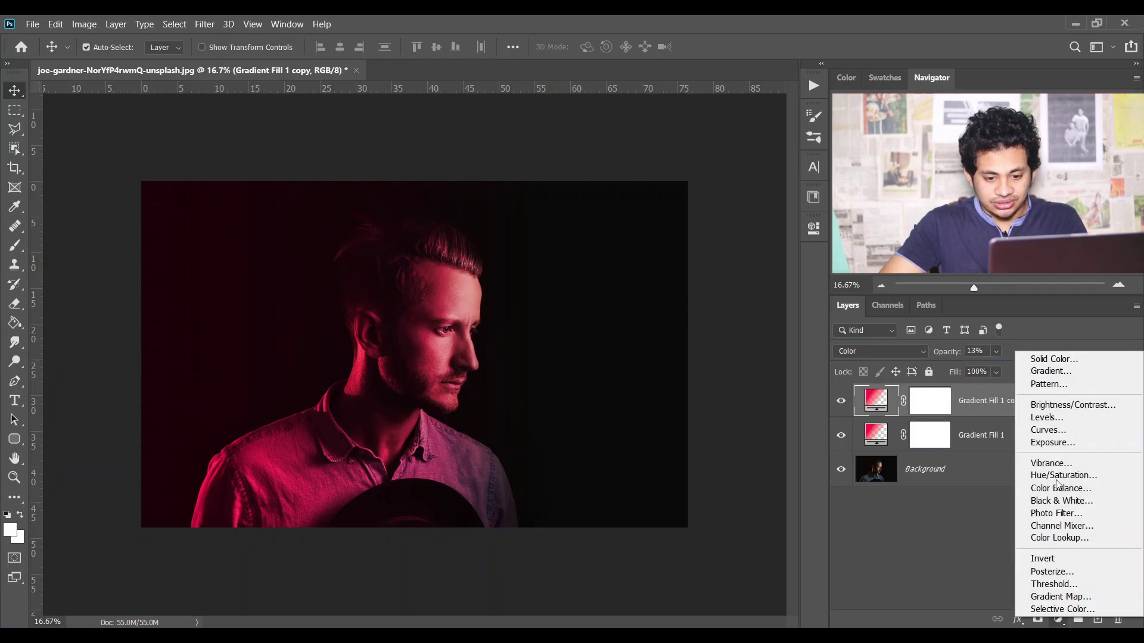
{"action": "left_click", "coordinate": [1055, 373]}
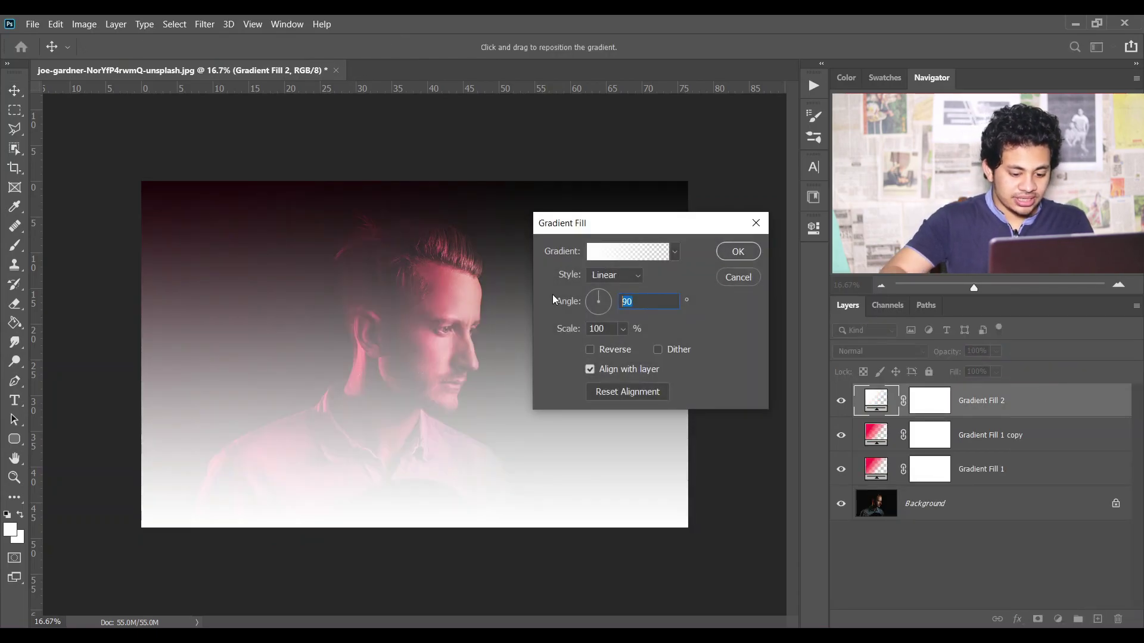
{"action": "key", "text": "BackSpace"}
{"action": "type", "text": "18"}
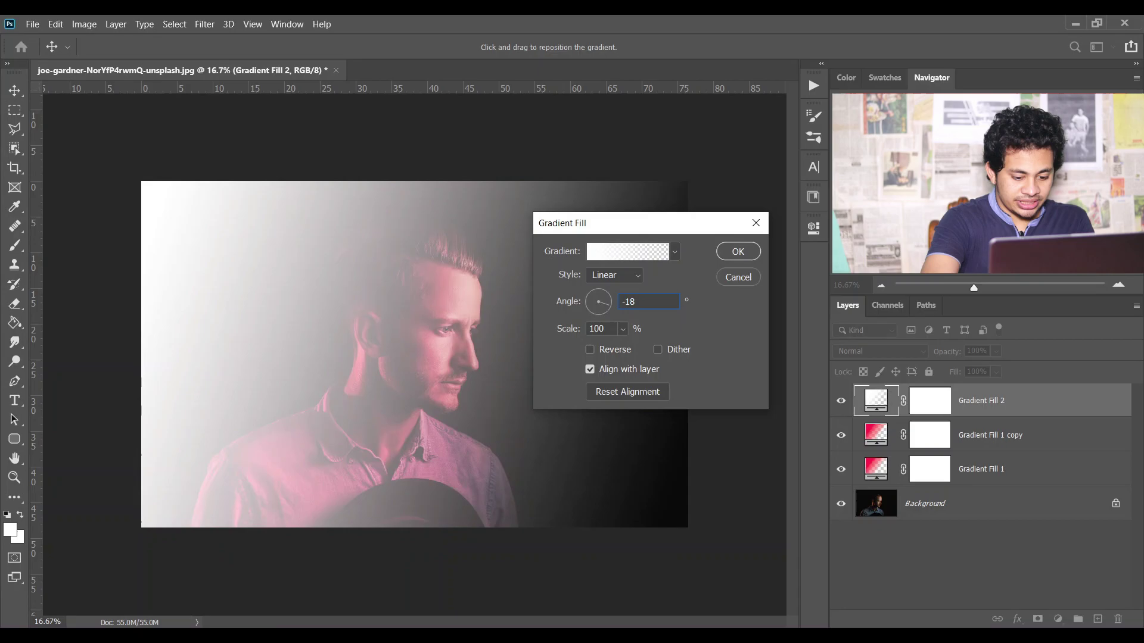
{"action": "type", "text": "0"}
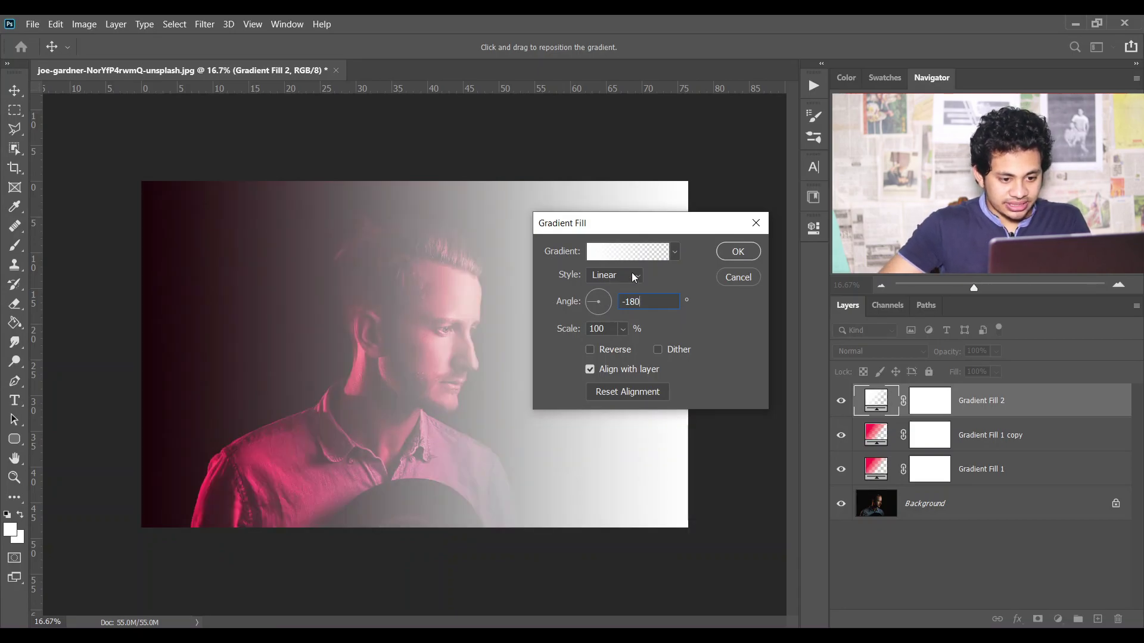
- Edit its gradient: left stop #00d8ff, right stop removed, opacity stop 75%, midpoint 72%
{"action": "left_click", "coordinate": [608, 252]}
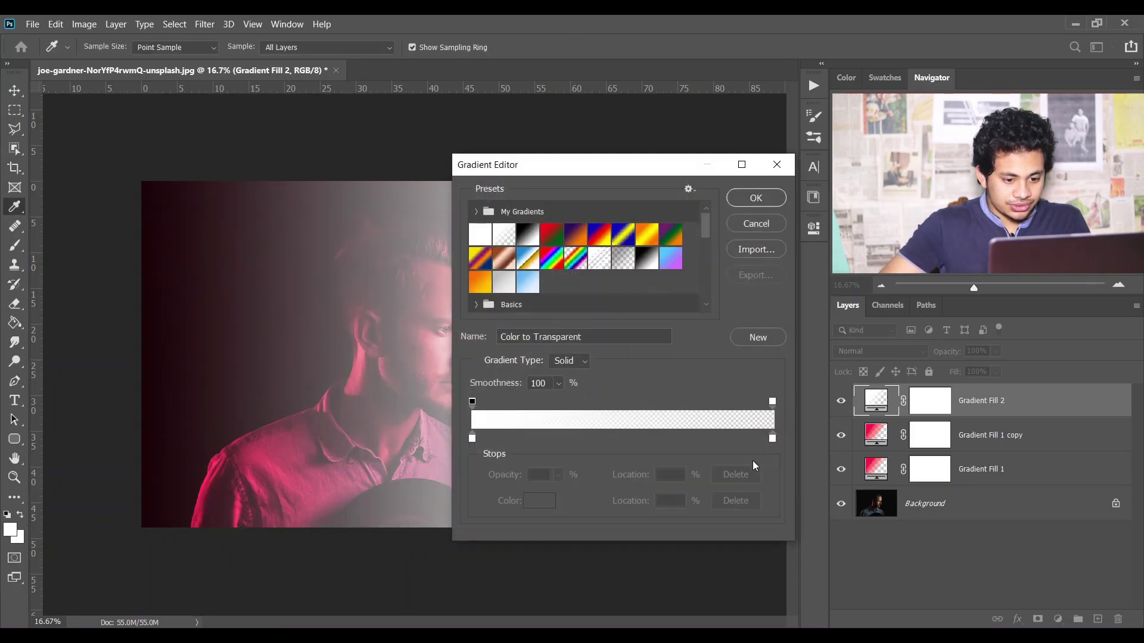
{"action": "left_click", "coordinate": [471, 439]}
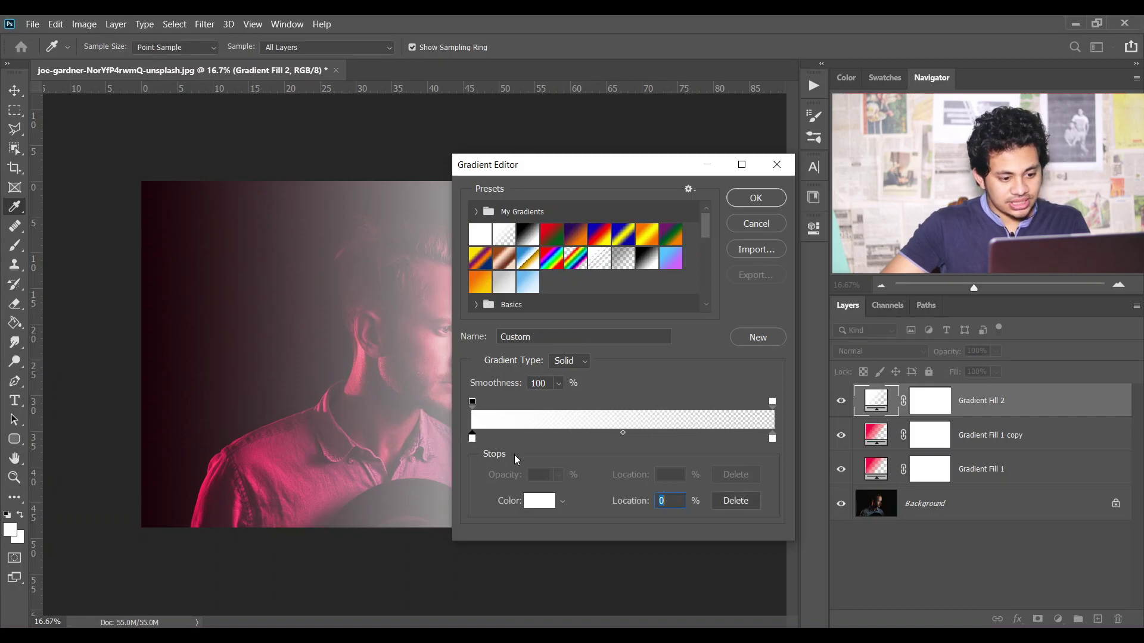
{"action": "left_click", "coordinate": [540, 501]}
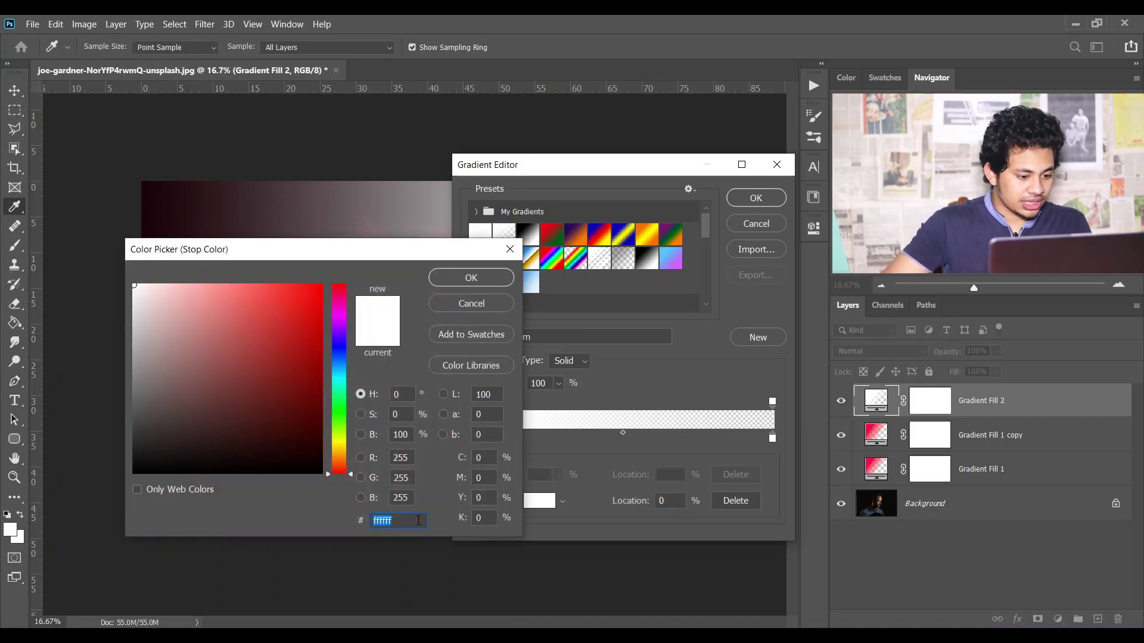
{"action": "type", "text": "00"}
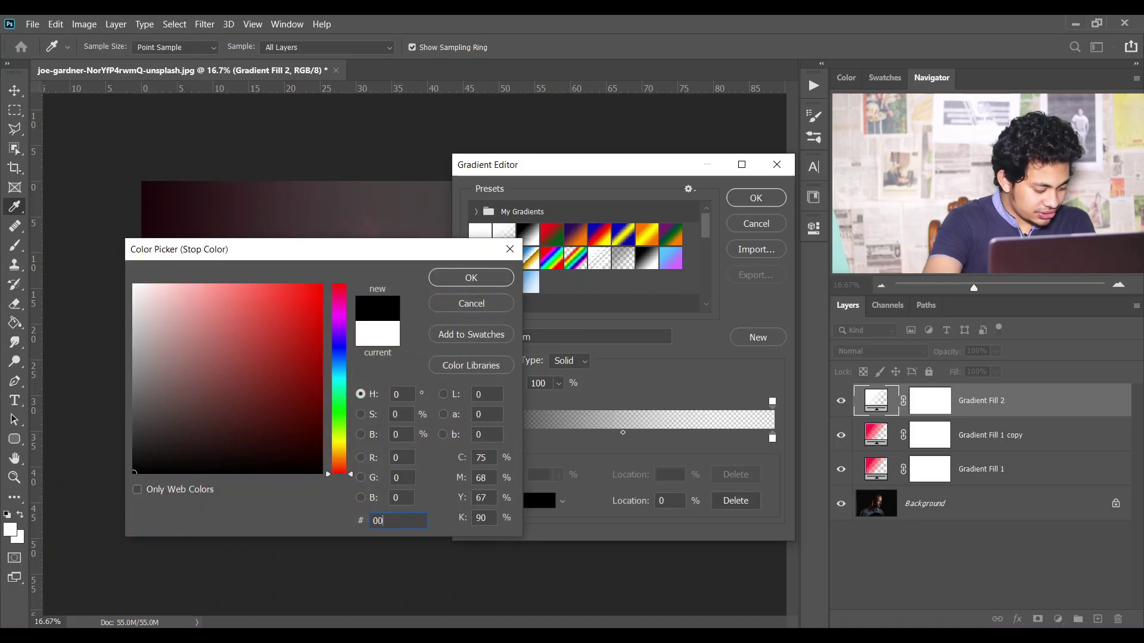
{"action": "type", "text": "d8ff"}
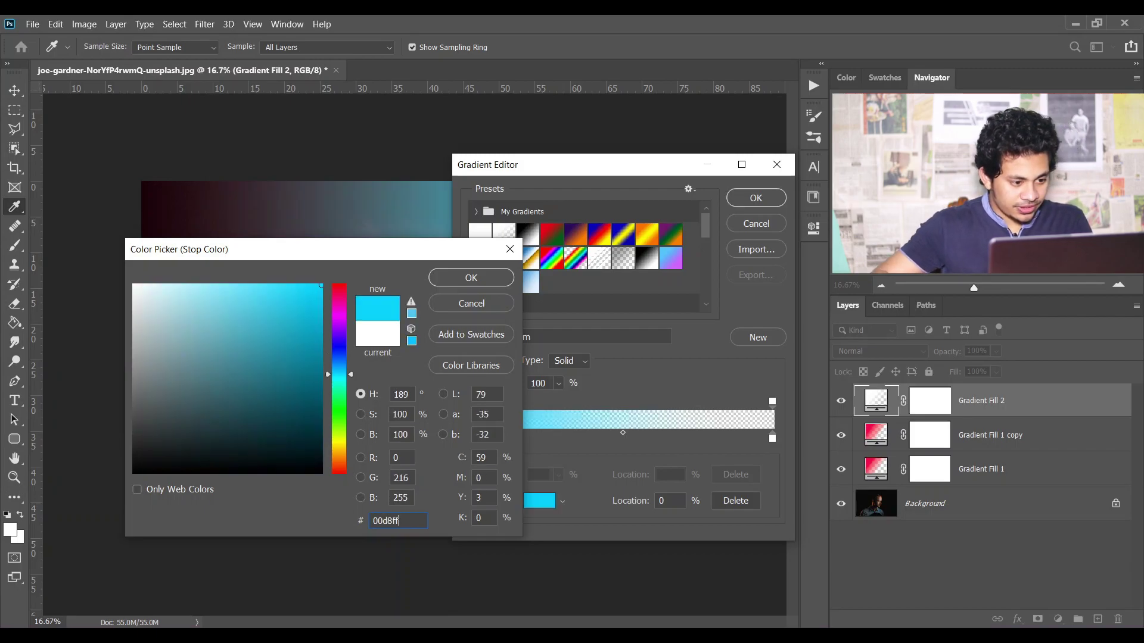
{"action": "left_click", "coordinate": [471, 280]}
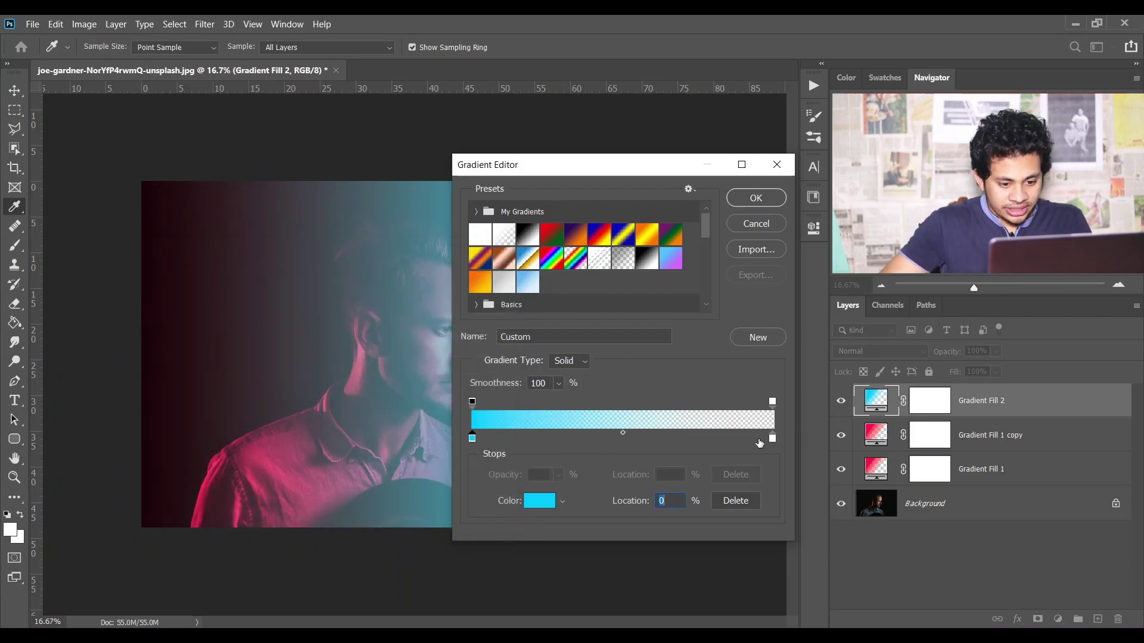
{"action": "left_click_drag", "start_coordinate": [774, 437], "coordinate": [752, 496]}
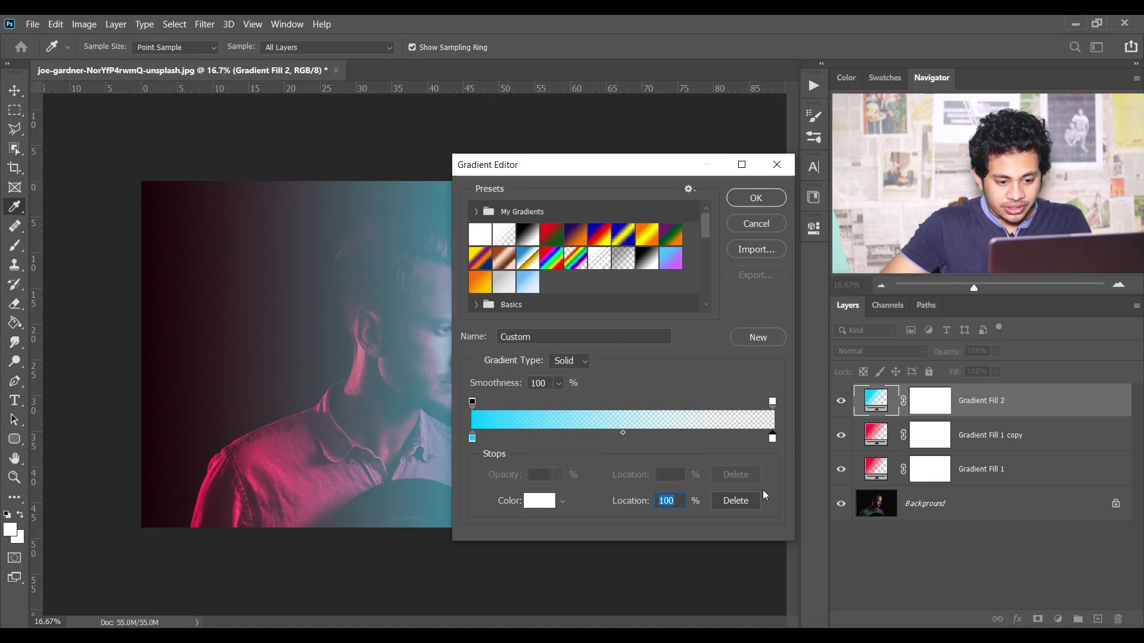
{"action": "left_click", "coordinate": [772, 403]}
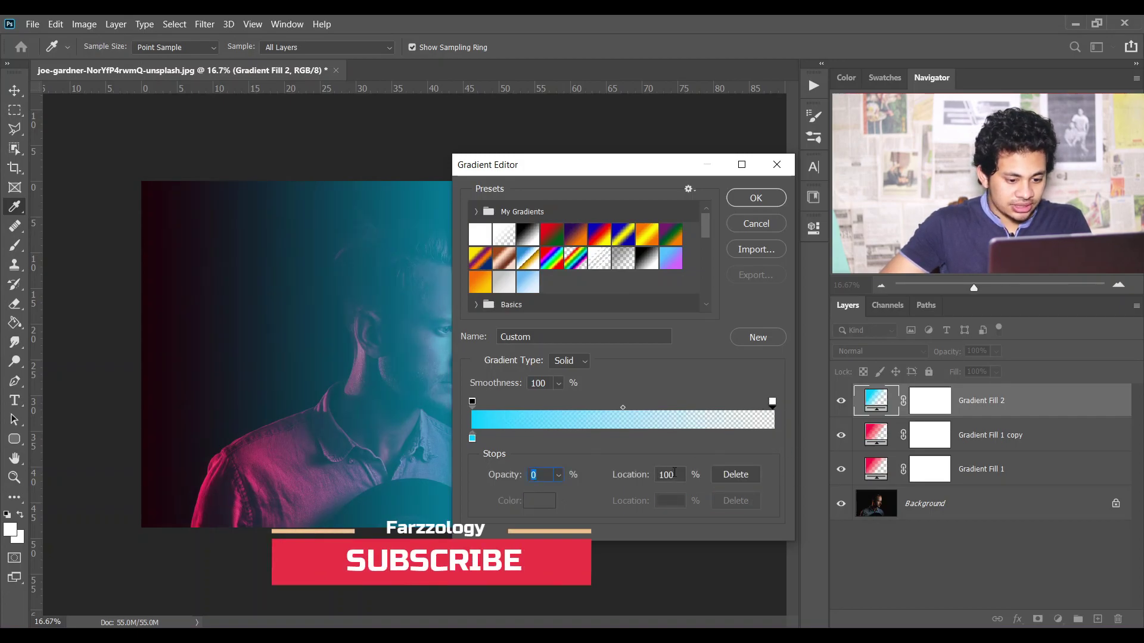
{"action": "key", "text": "Tab"}
{"action": "left_click_drag", "start_coordinate": [773, 402], "coordinate": [492, 402]}
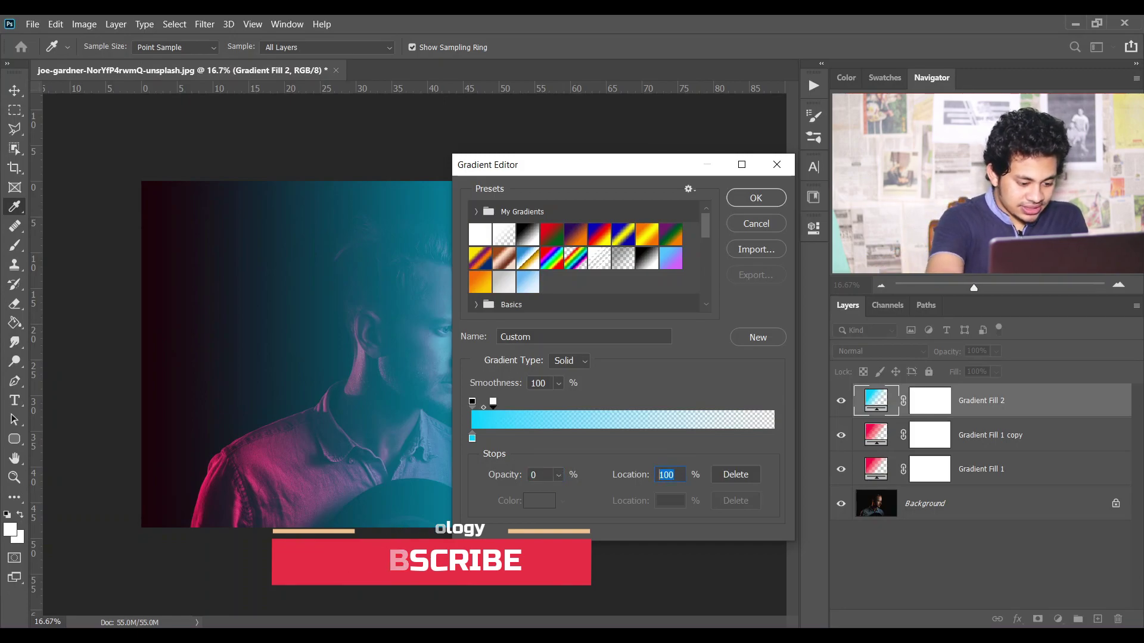
{"action": "type", "text": "75"}
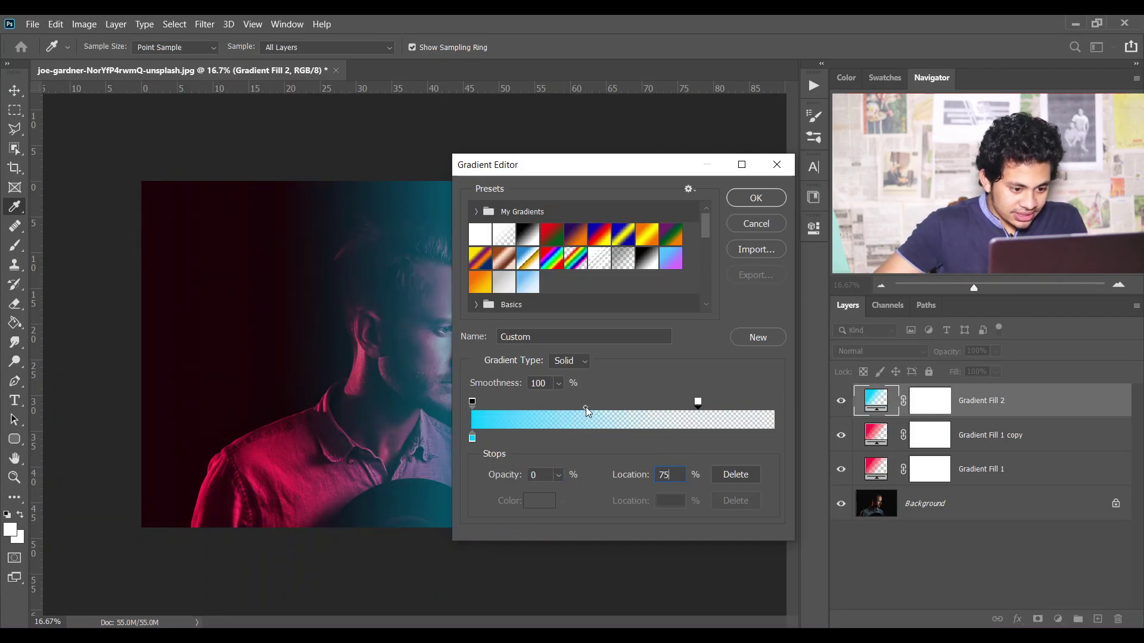
{"action": "left_click", "coordinate": [585, 406]}
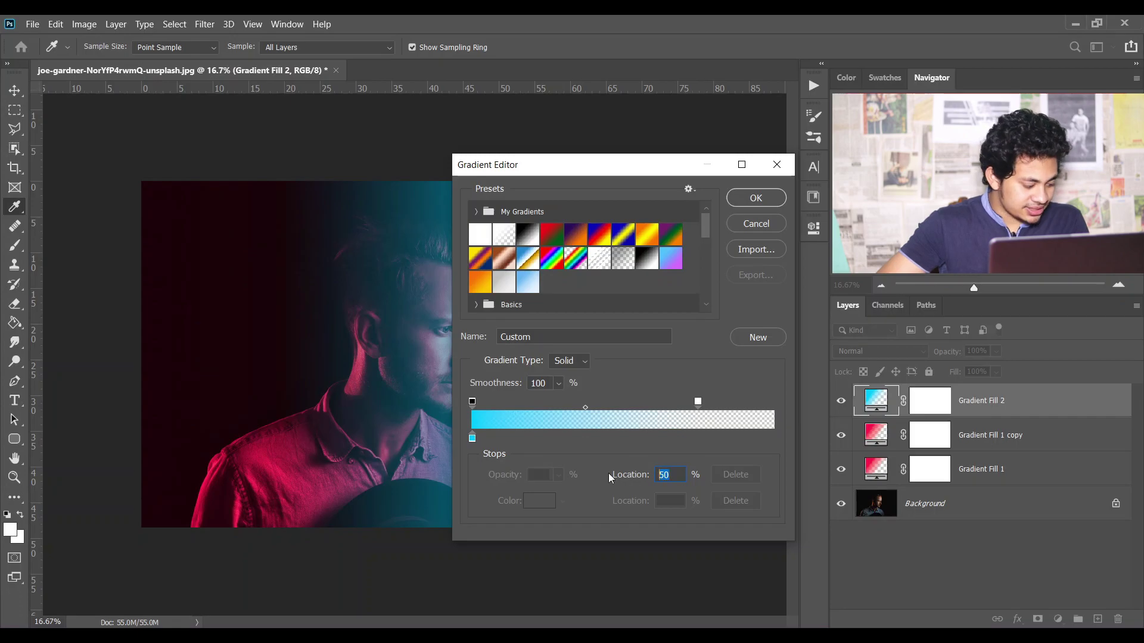
{"action": "type", "text": "7"}
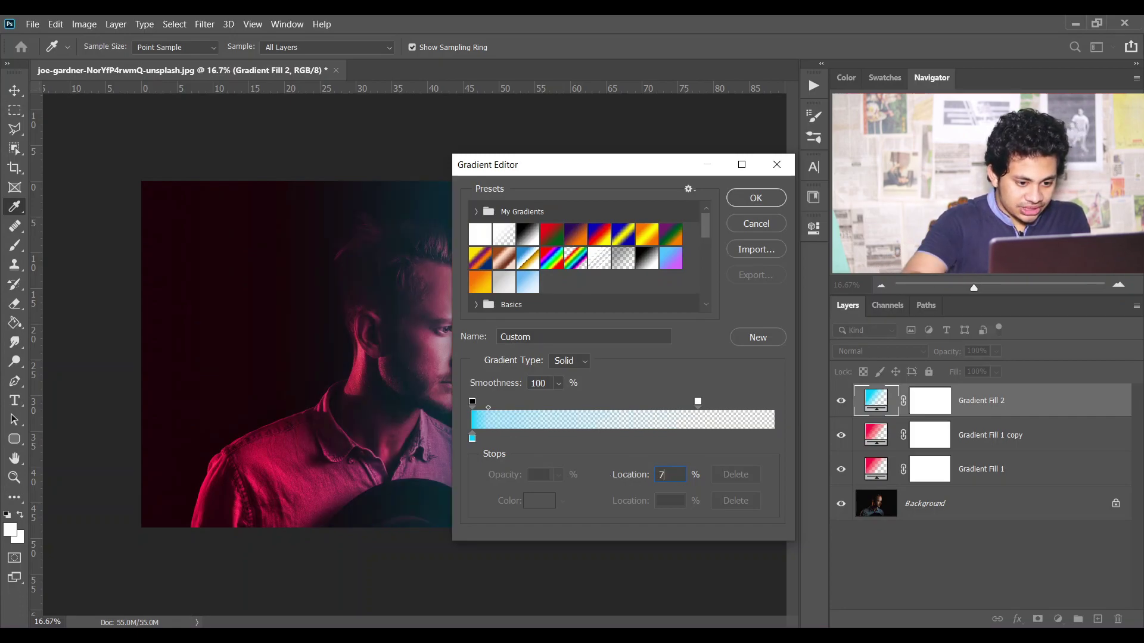
{"action": "type", "text": "2"}
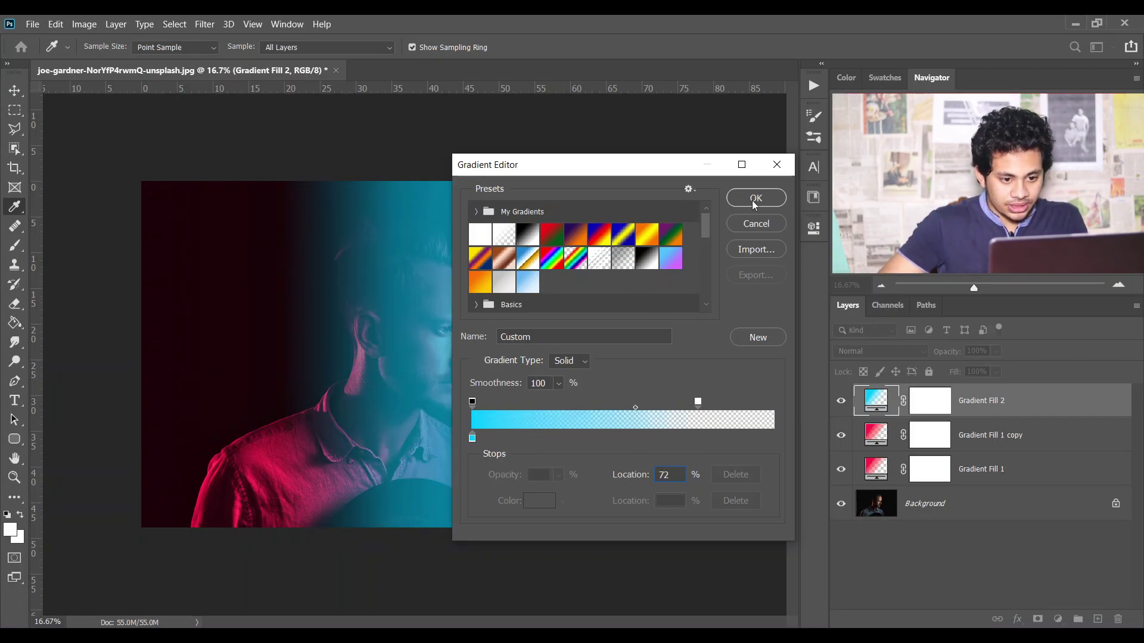
{"action": "left_click", "coordinate": [753, 205]}
{"action": "left_click", "coordinate": [738, 246]}
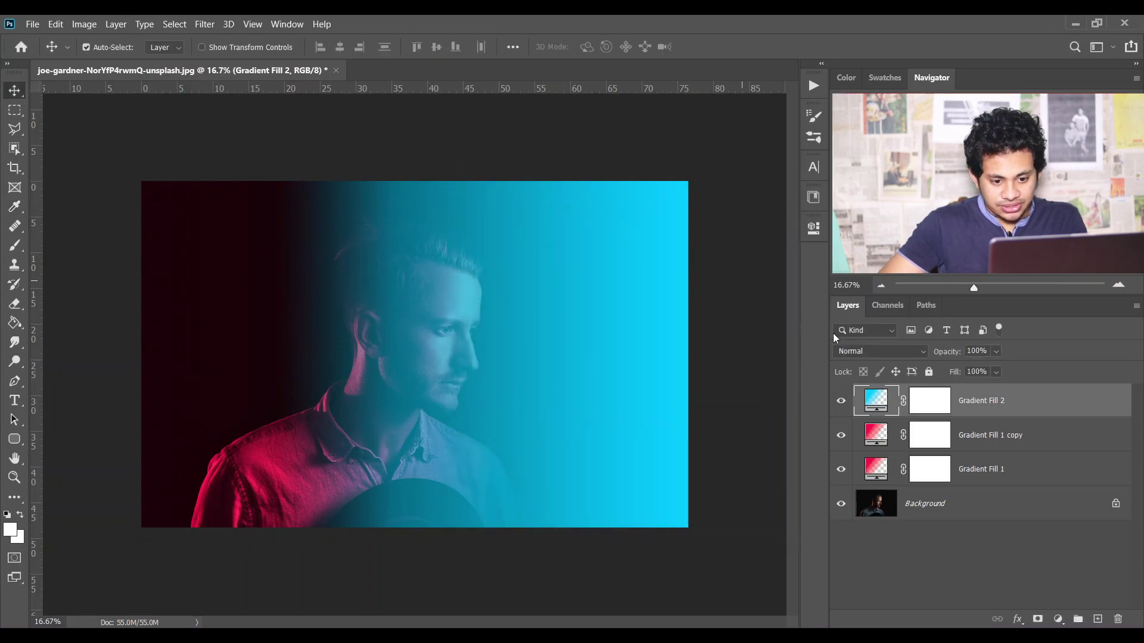
- Set Gradient Fill 2 to Color blend mode and duplicate it with Ctrl+J
{"action": "left_click", "coordinate": [923, 358]}
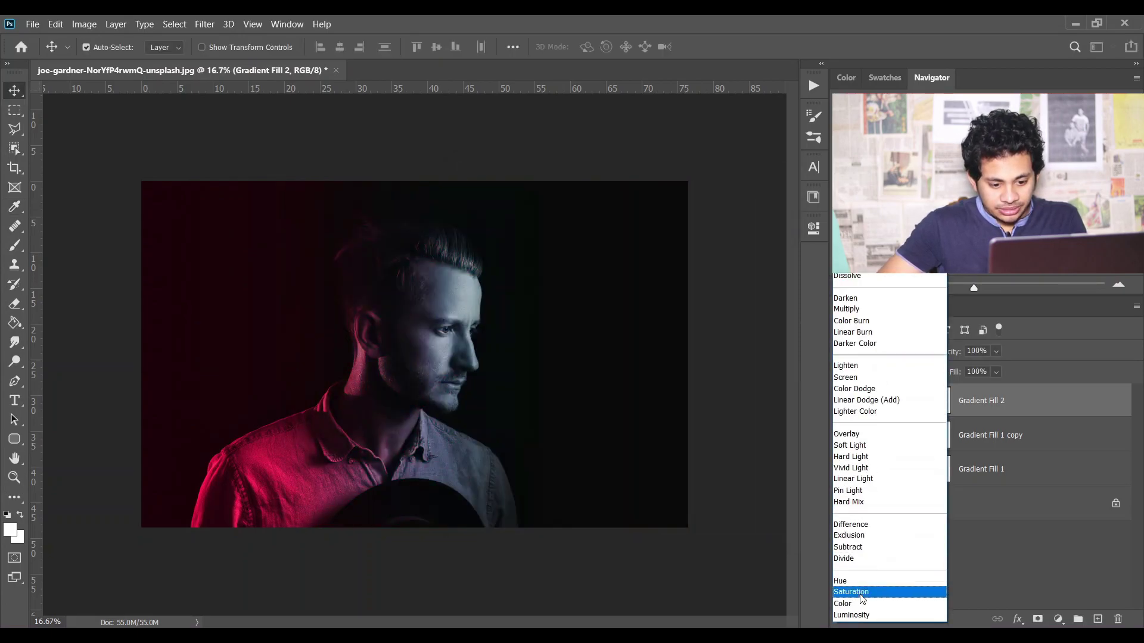
{"action": "left_click", "coordinate": [854, 605]}
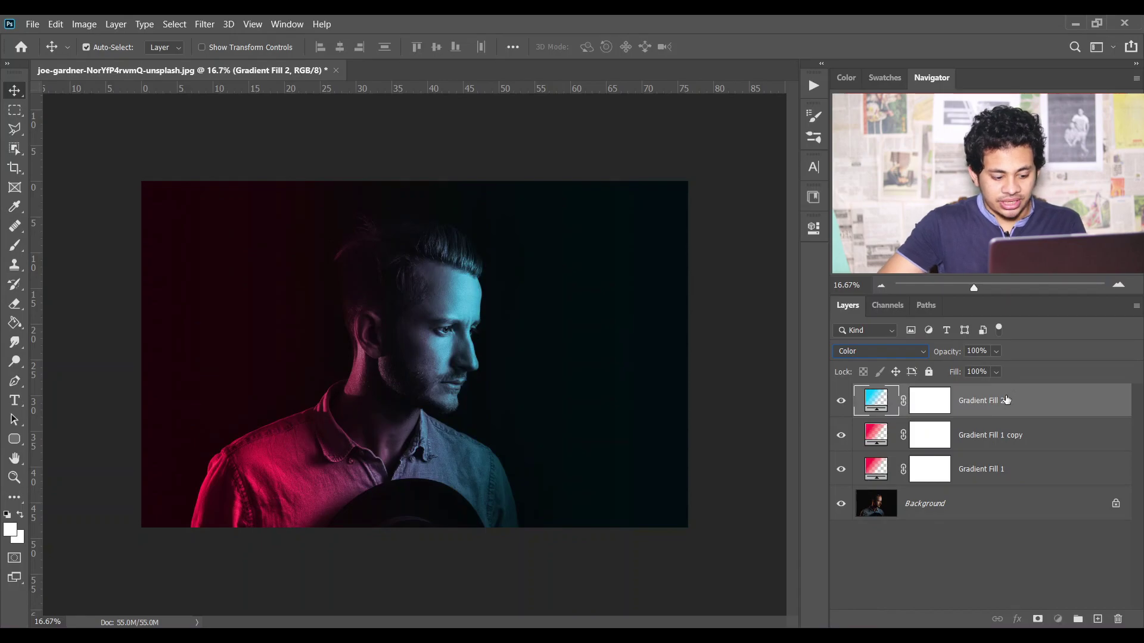
{"action": "key", "text": "ctrl"}
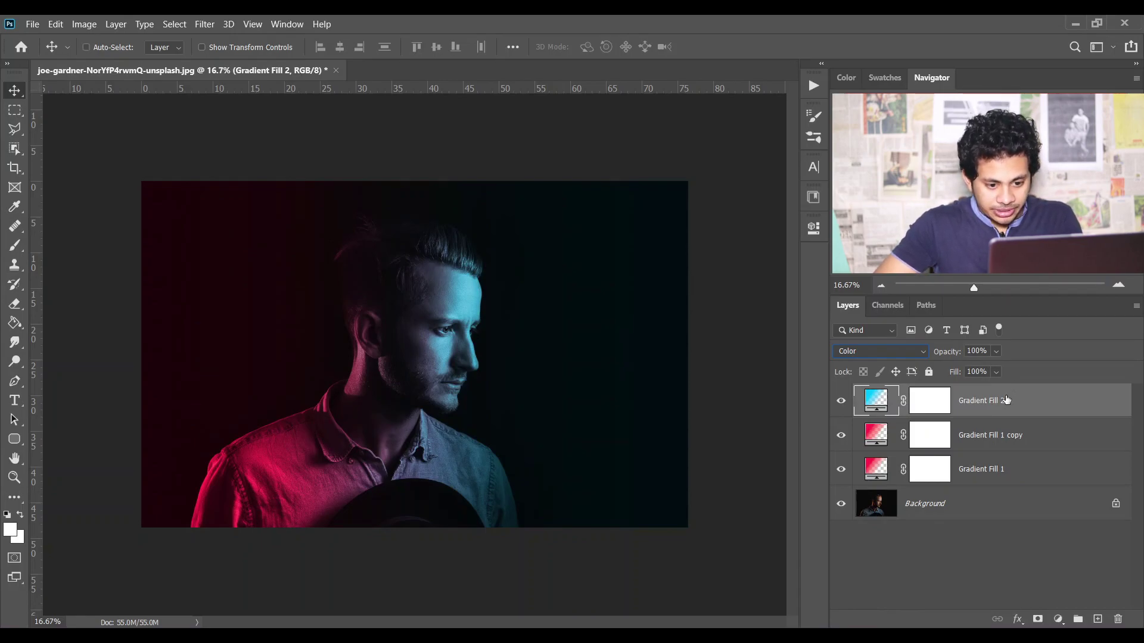
{"action": "key", "text": "ctrl+j"}
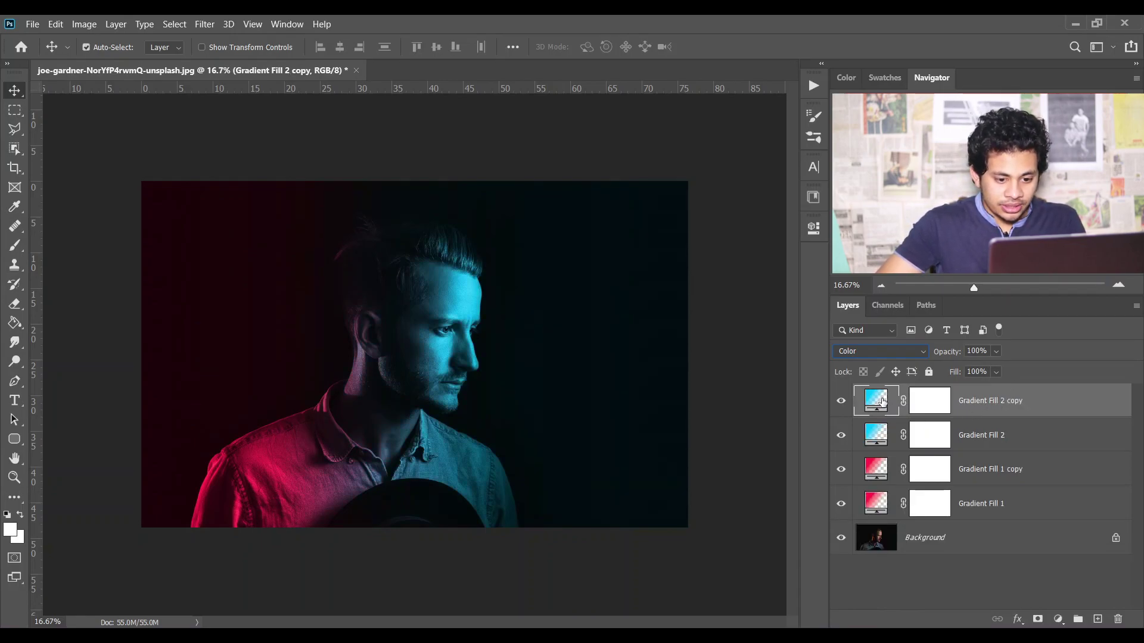
- Move the copied cyan gradient's midpoint so the fade ends later
{"action": "double_click", "coordinate": [879, 402]}
{"action": "left_click", "coordinate": [616, 251]}
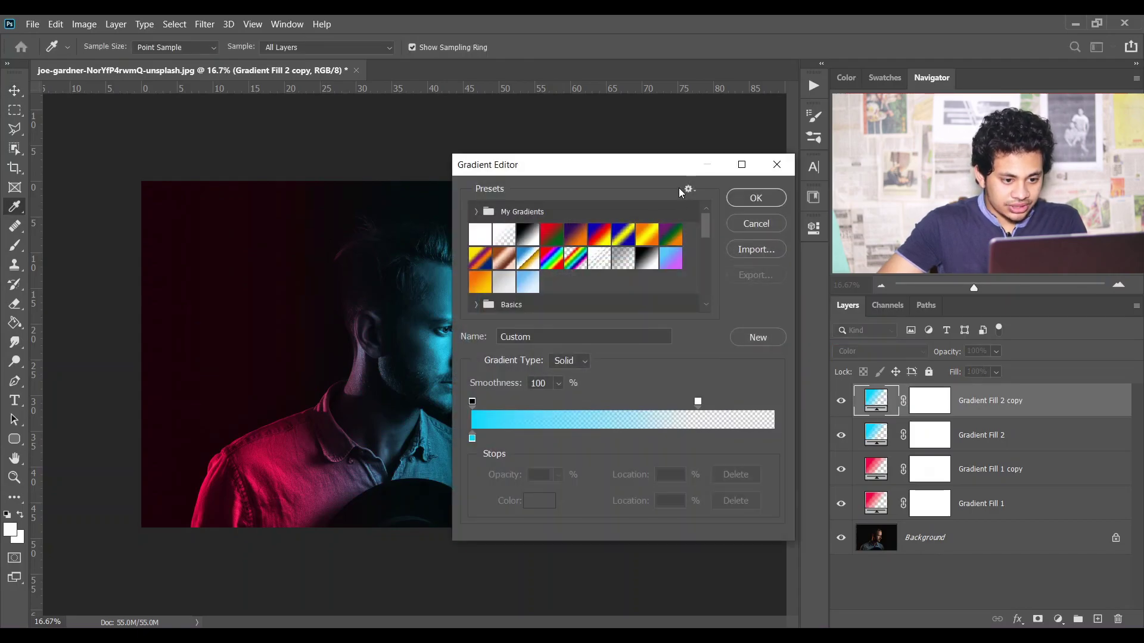
{"action": "left_click", "coordinate": [618, 395]}
{"action": "left_click", "coordinate": [553, 401]}
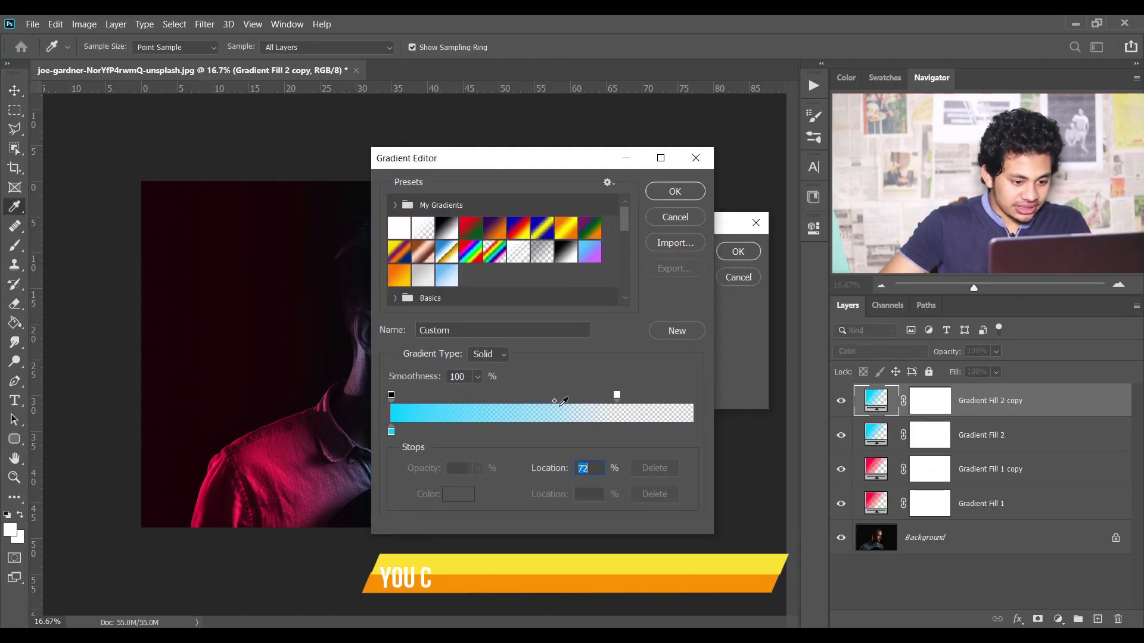
{"action": "left_click", "coordinate": [600, 468]}
{"action": "double_click", "coordinate": [601, 467]}
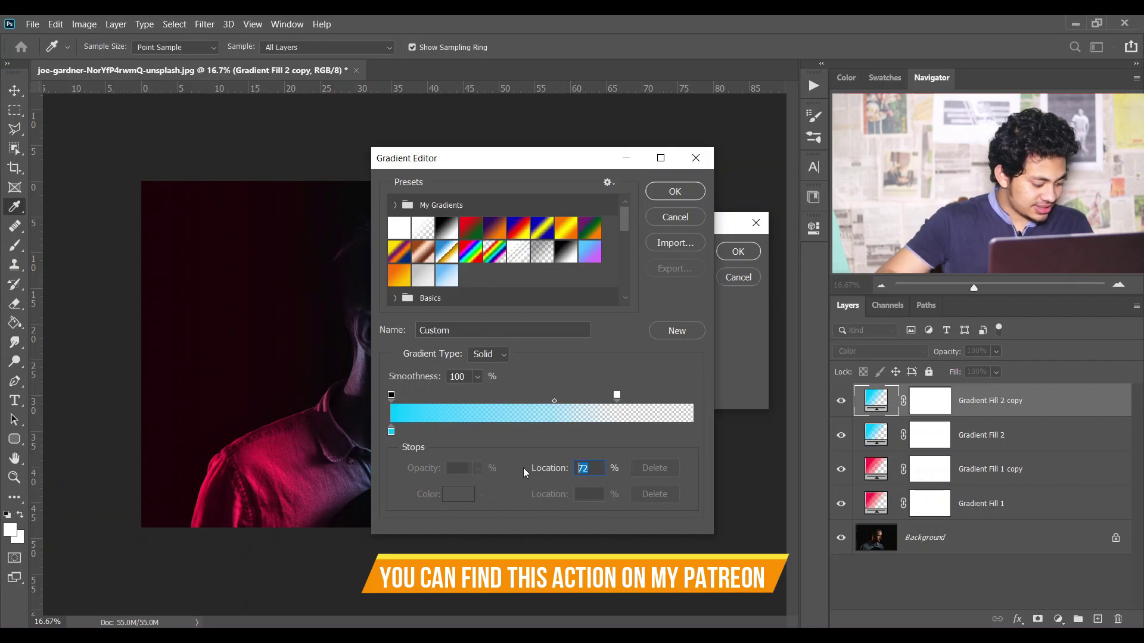
{"action": "type", "text": "80"}
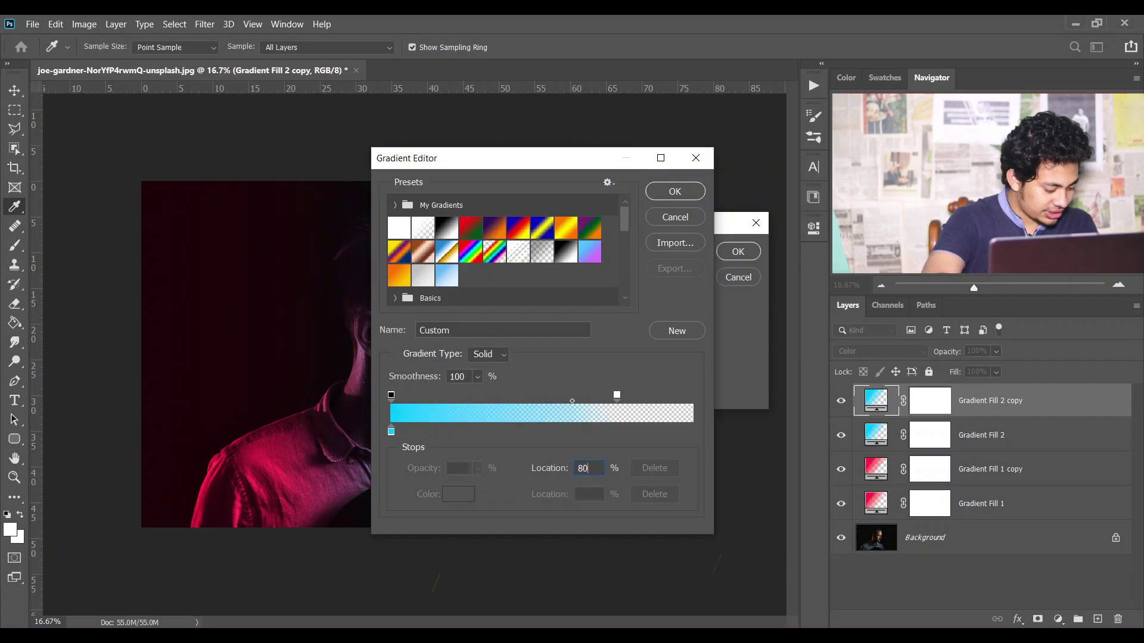
{"action": "left_click", "coordinate": [661, 194]}
{"action": "left_click", "coordinate": [729, 254]}
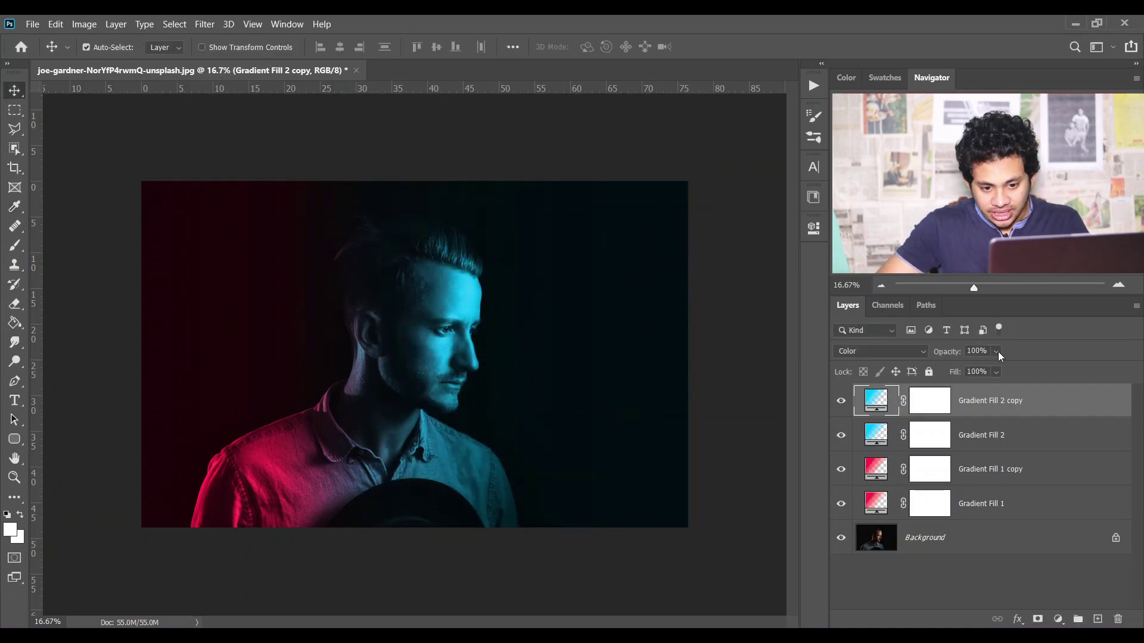
- Lower Gradient Fill 2 copy's opacity to 13%
{"action": "left_click", "coordinate": [960, 369]}
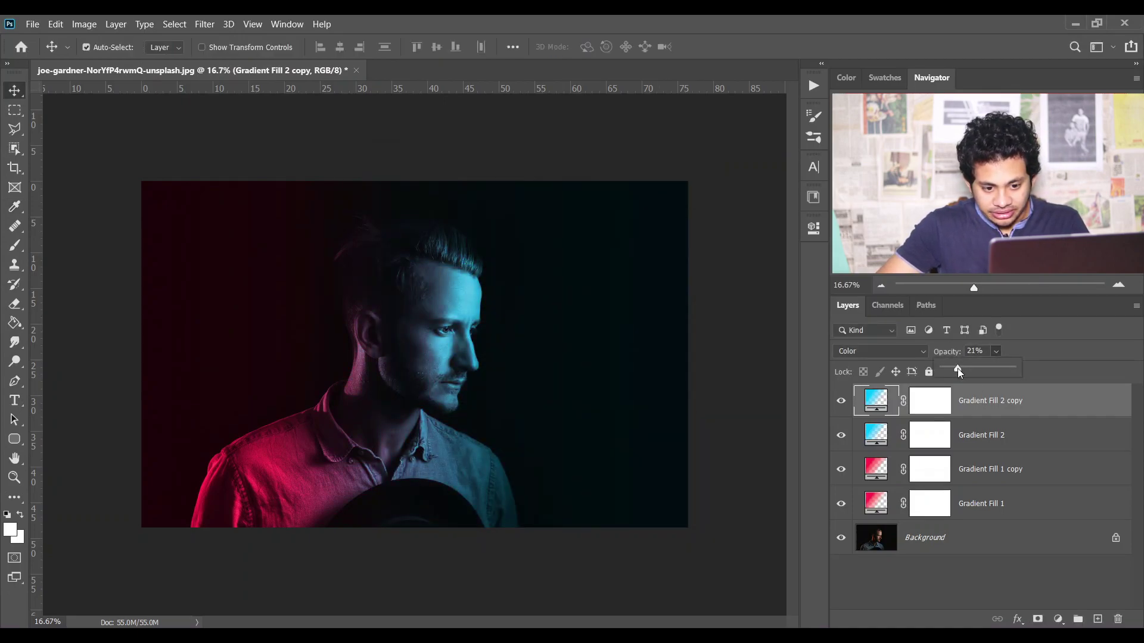
{"action": "left_click_drag", "start_coordinate": [953, 370], "coordinate": [950, 355]}
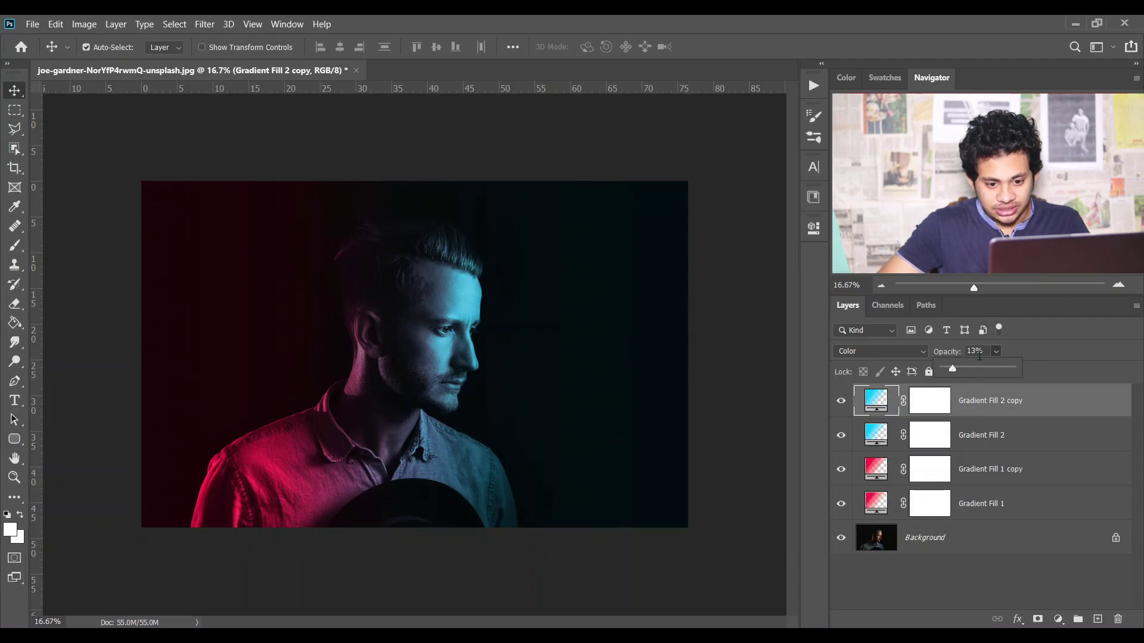
{"action": "left_click", "coordinate": [1019, 417]}
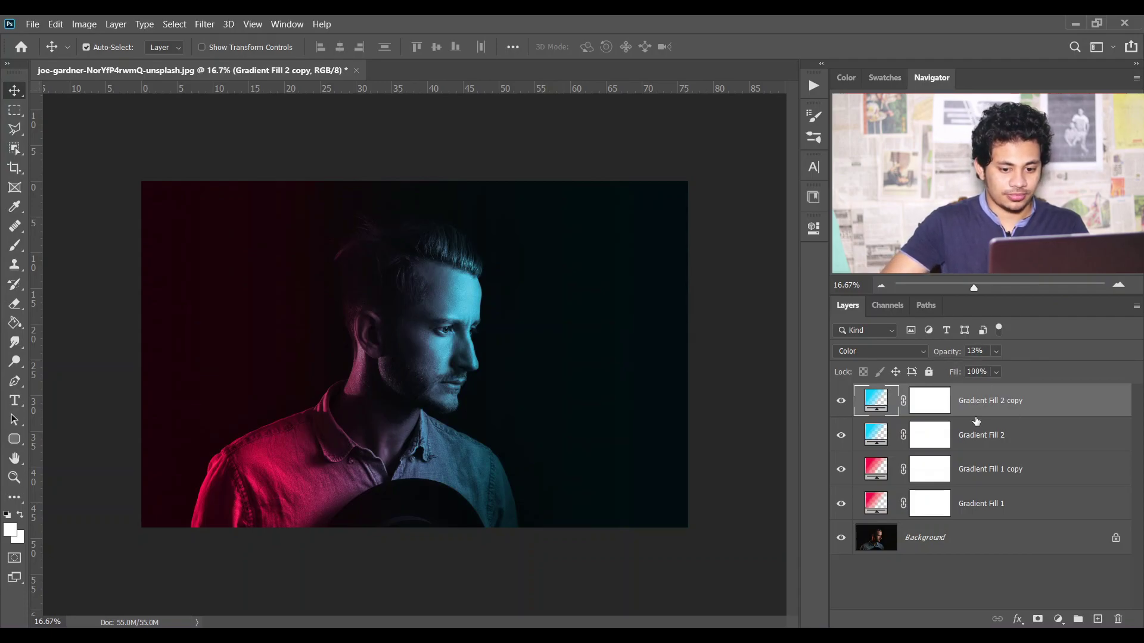
- Add a Curves layer with a midtone point and the white point moved to about 242
{"action": "left_click", "coordinate": [1058, 618]}
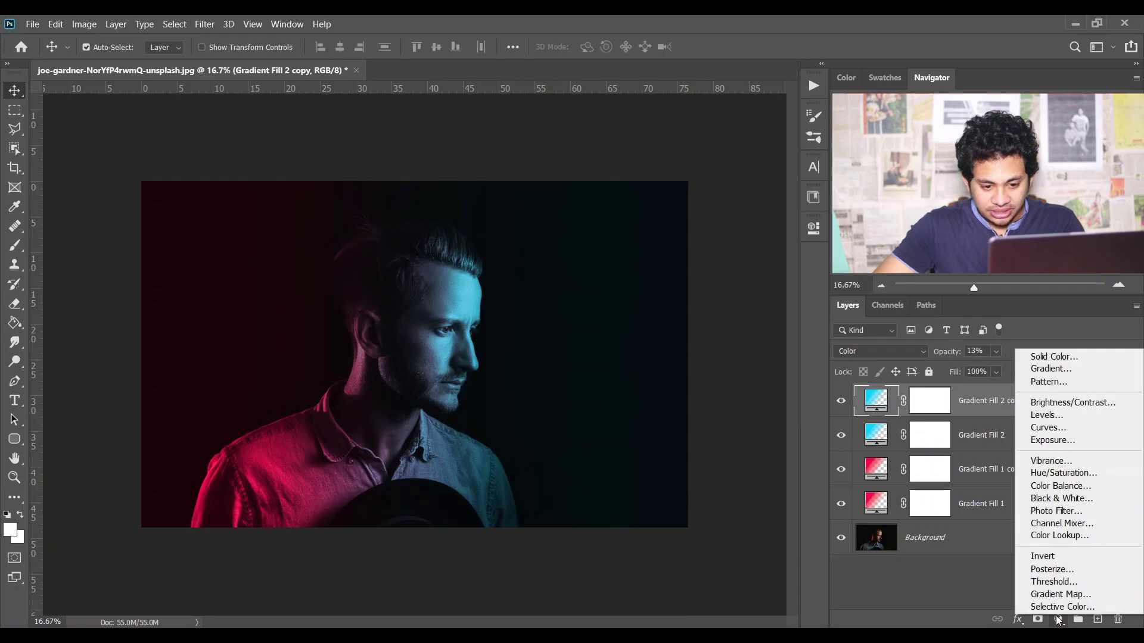
{"action": "left_click", "coordinate": [1049, 429]}
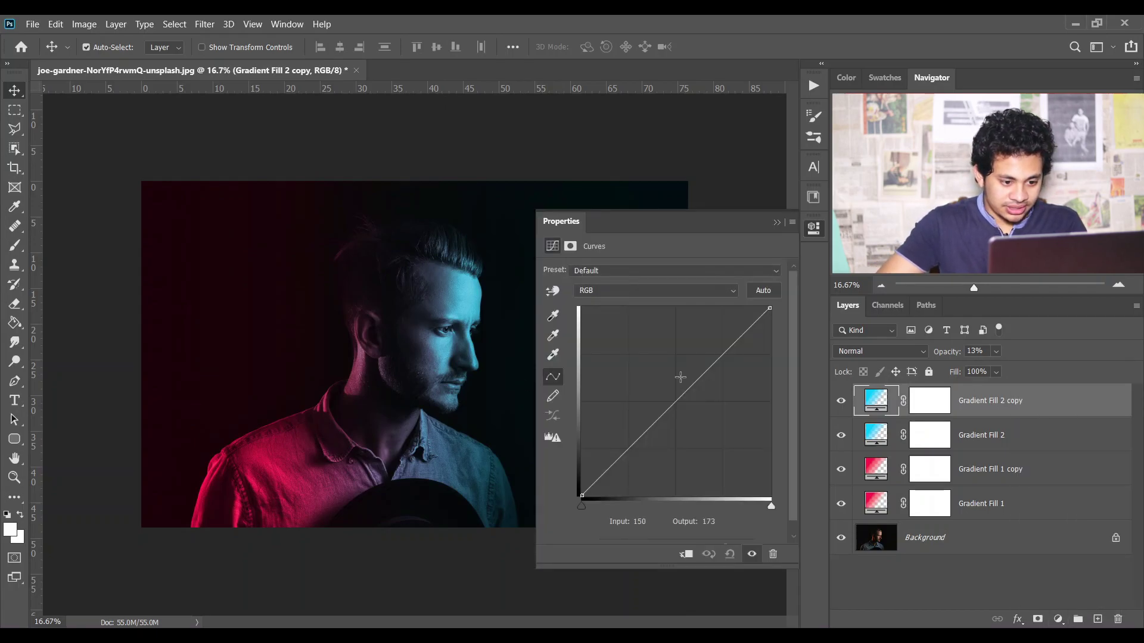
{"action": "left_click_drag", "start_coordinate": [676, 399], "coordinate": [676, 405]}
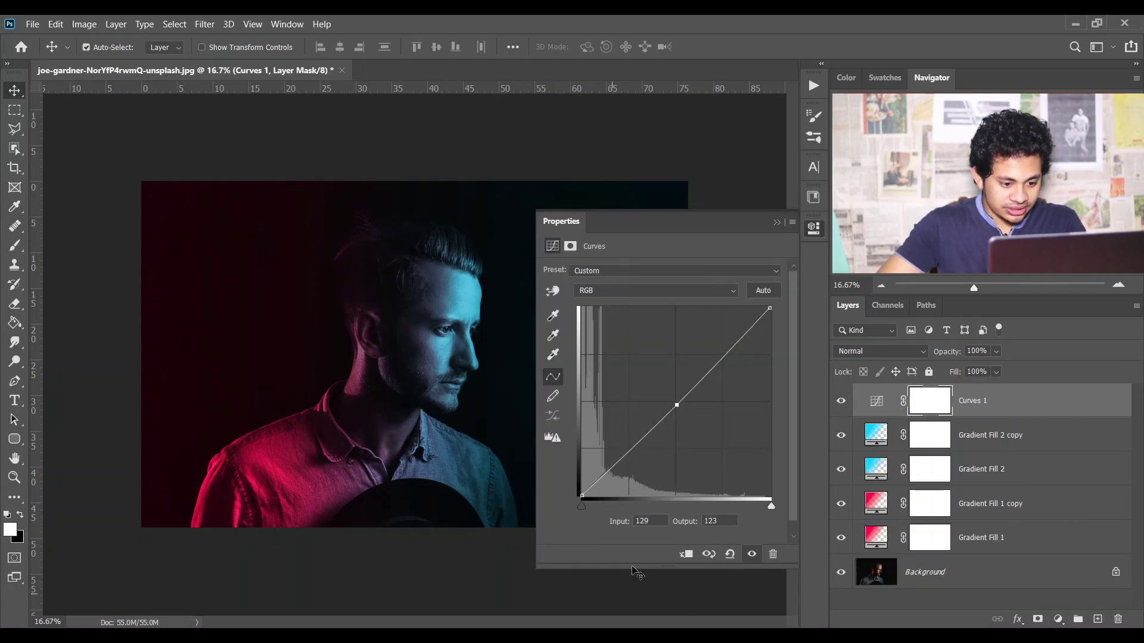
{"action": "type", "text": "134"}
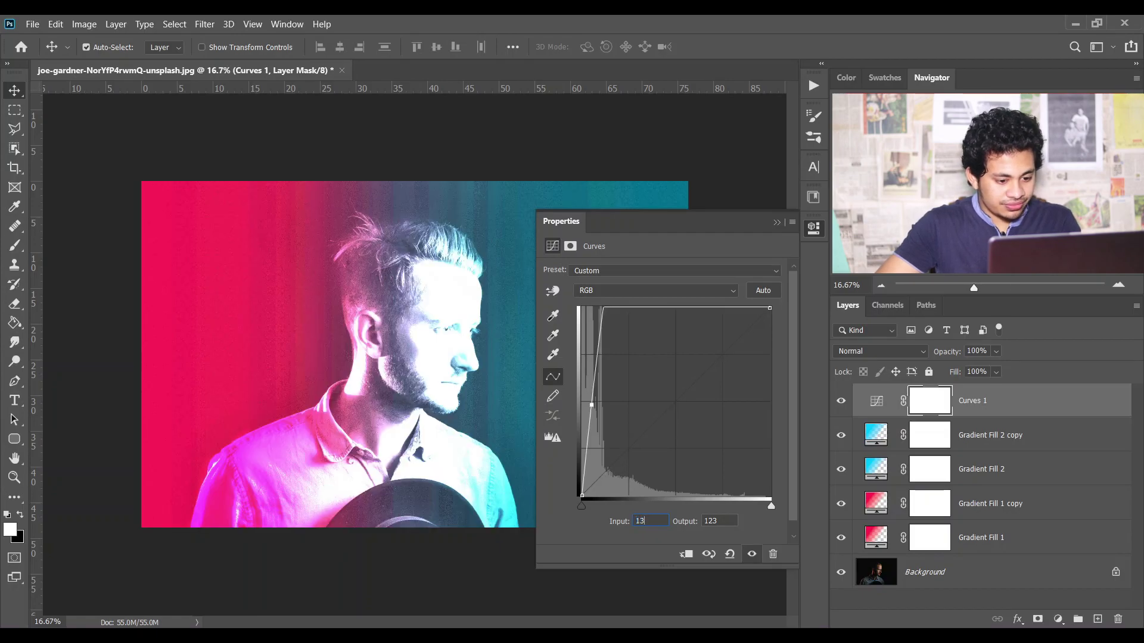
{"action": "key", "text": "Tab"}
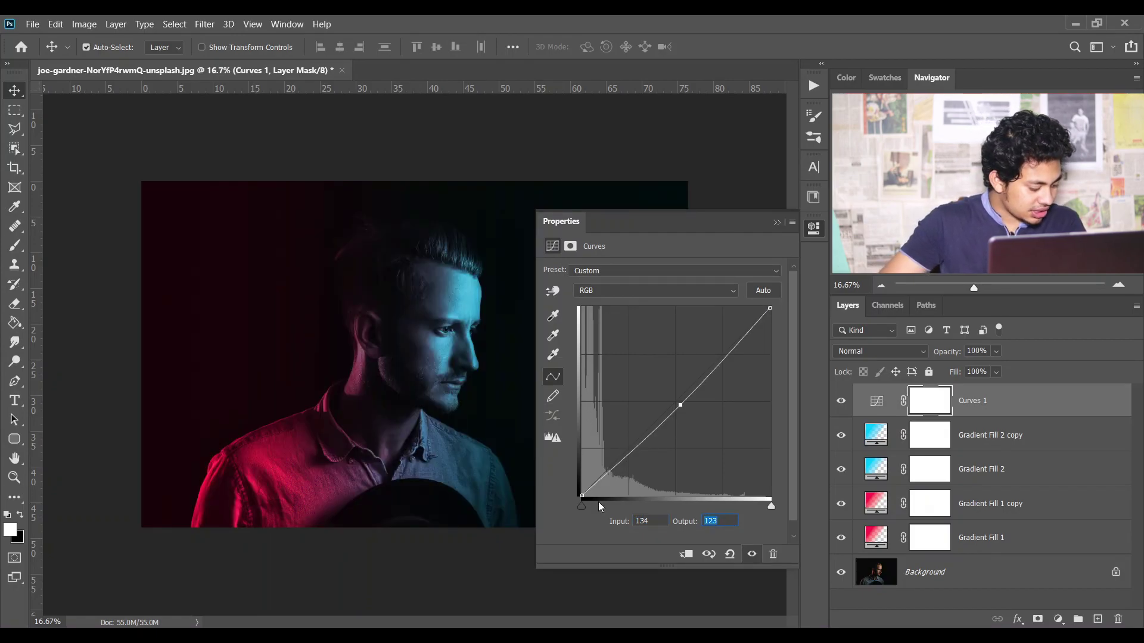
{"action": "type", "text": "121"}
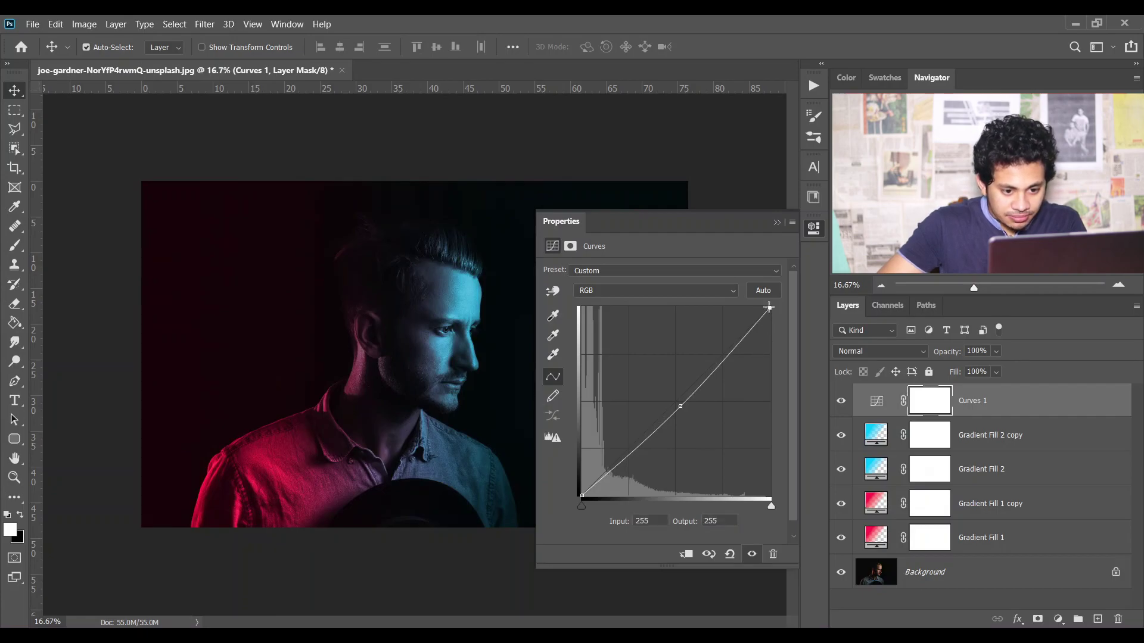
{"action": "left_click_drag", "start_coordinate": [767, 307], "coordinate": [763, 307]}
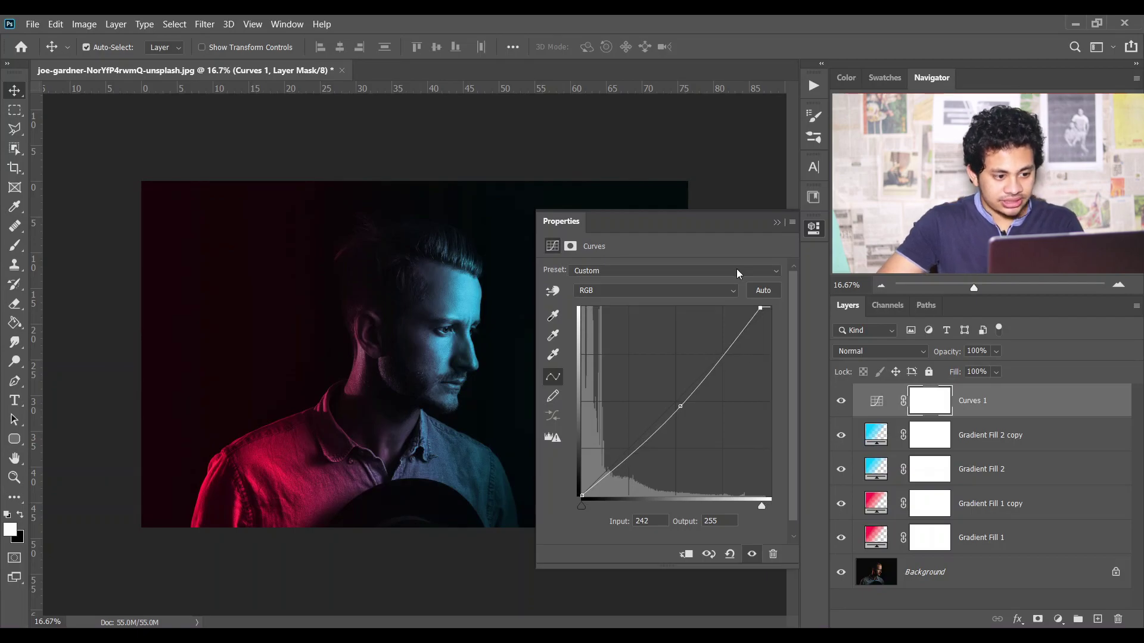
{"action": "left_click", "coordinate": [777, 222]}
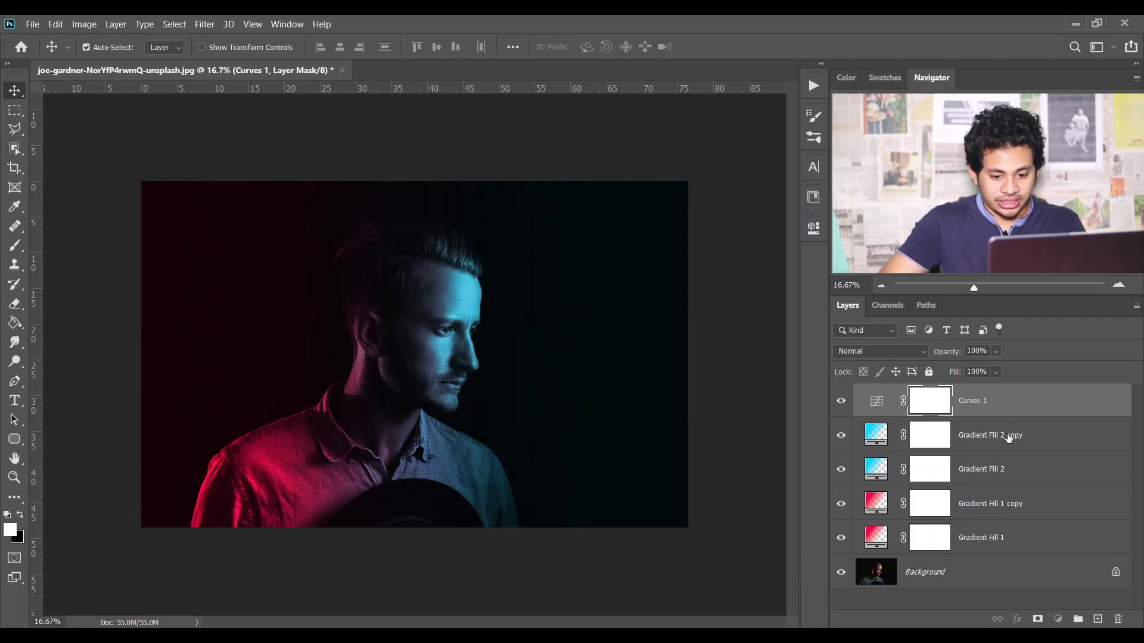
{"action": "left_click", "coordinate": [876, 401]}
- Add a Levels layer with white input 217 at 66% opacity
{"action": "left_click", "coordinate": [1059, 618]}
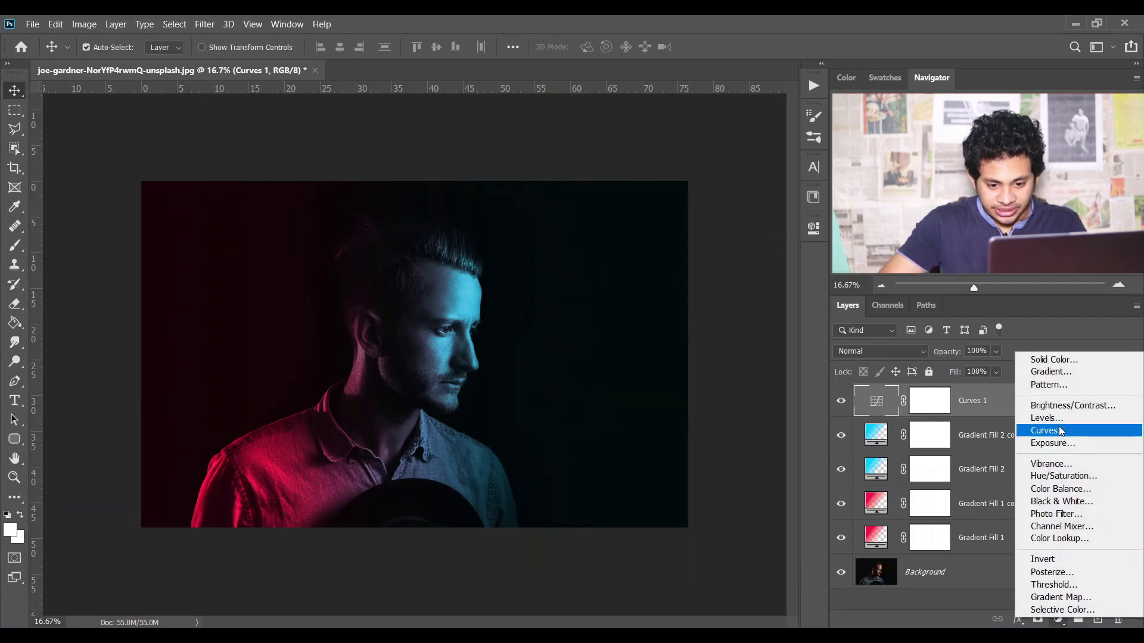
{"action": "left_click", "coordinate": [1041, 418]}
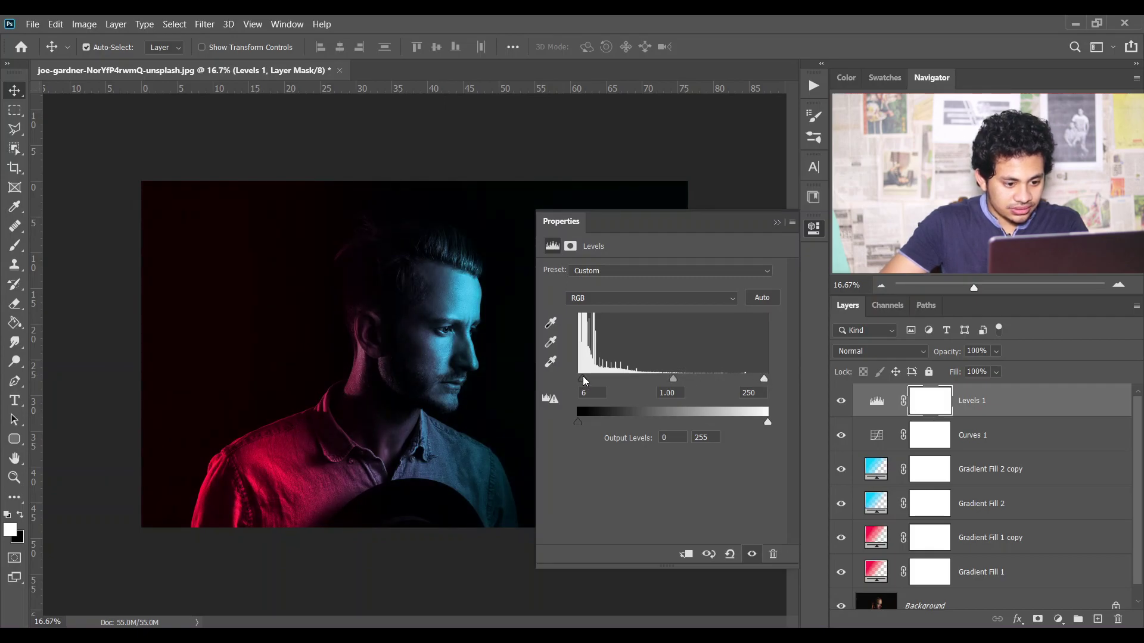
{"action": "left_click_drag", "start_coordinate": [763, 377], "coordinate": [739, 380]}
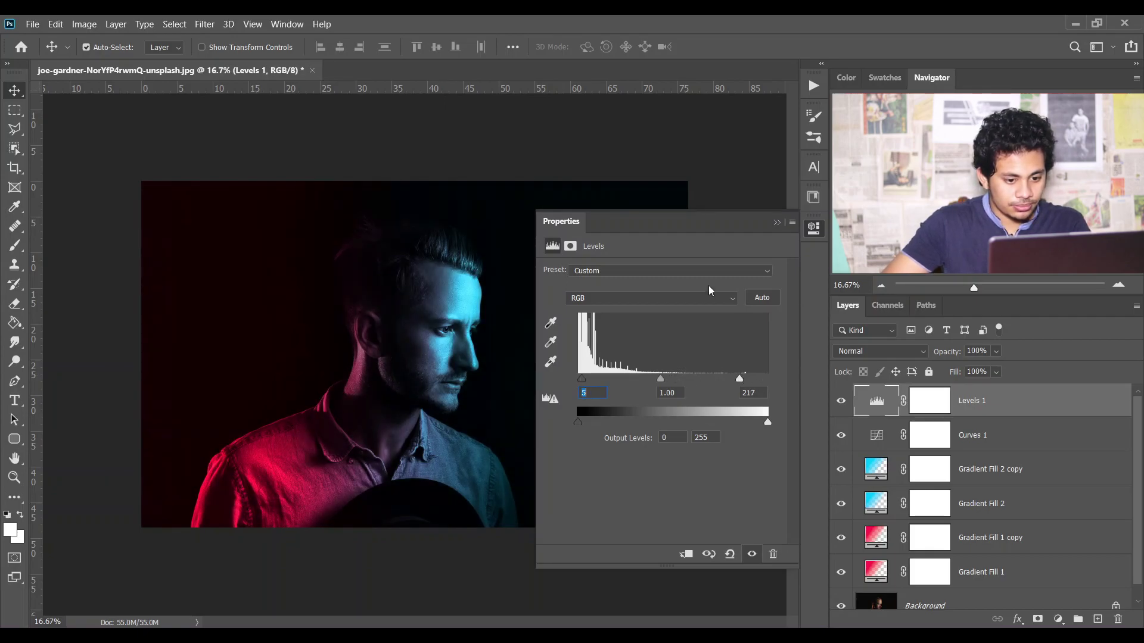
{"action": "left_click", "coordinate": [776, 222]}
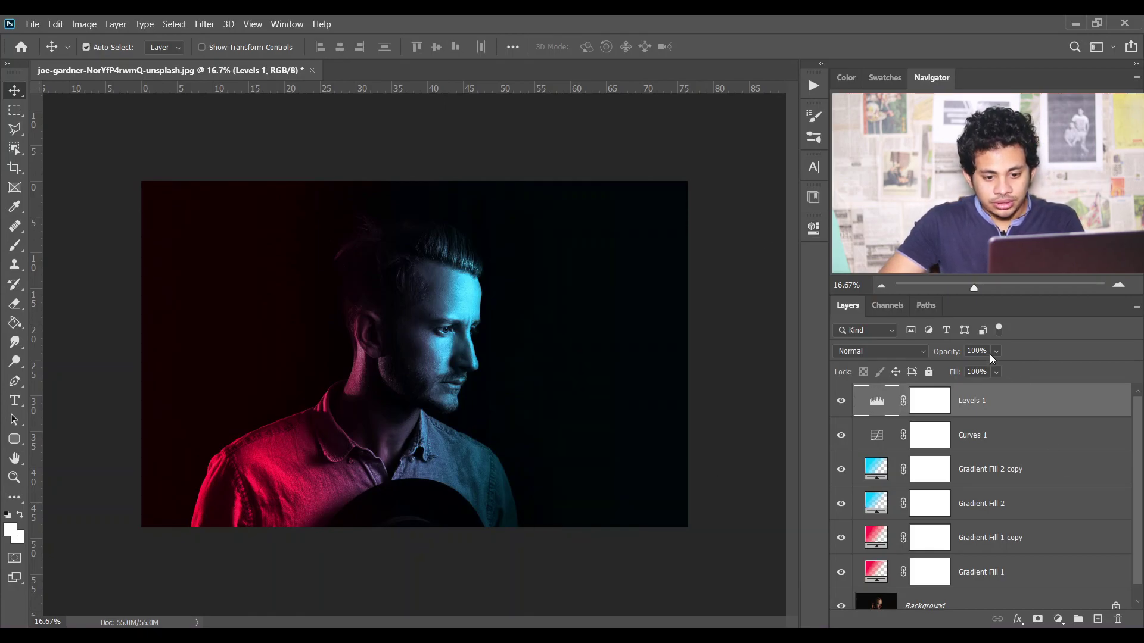
{"action": "left_click_drag", "start_coordinate": [987, 369], "coordinate": [982, 371]}
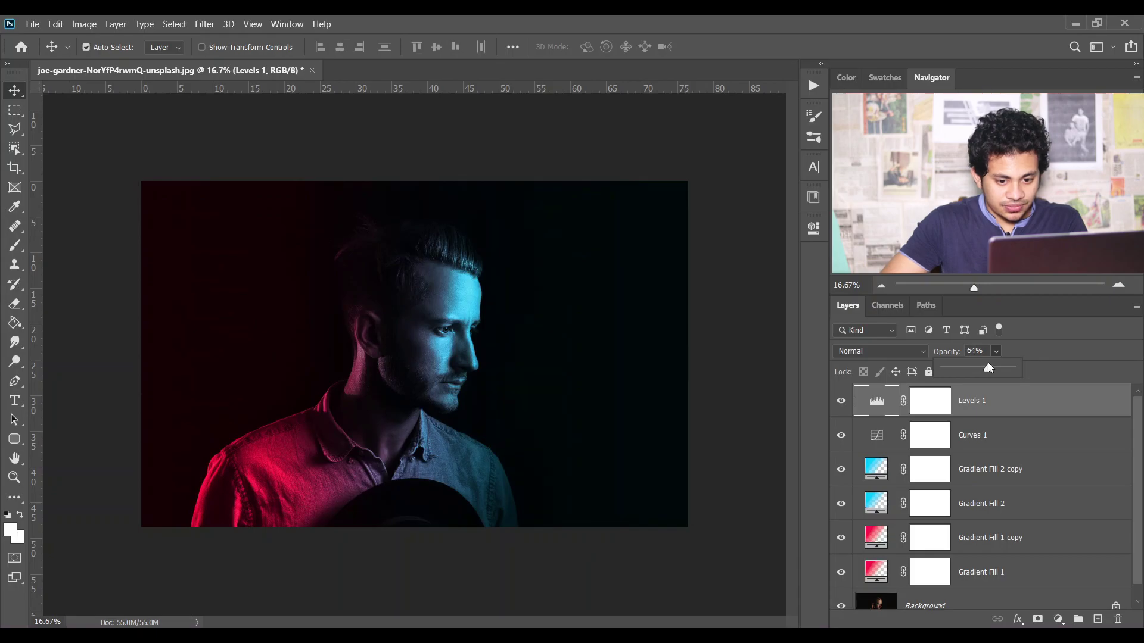
{"action": "left_click", "coordinate": [930, 401]}
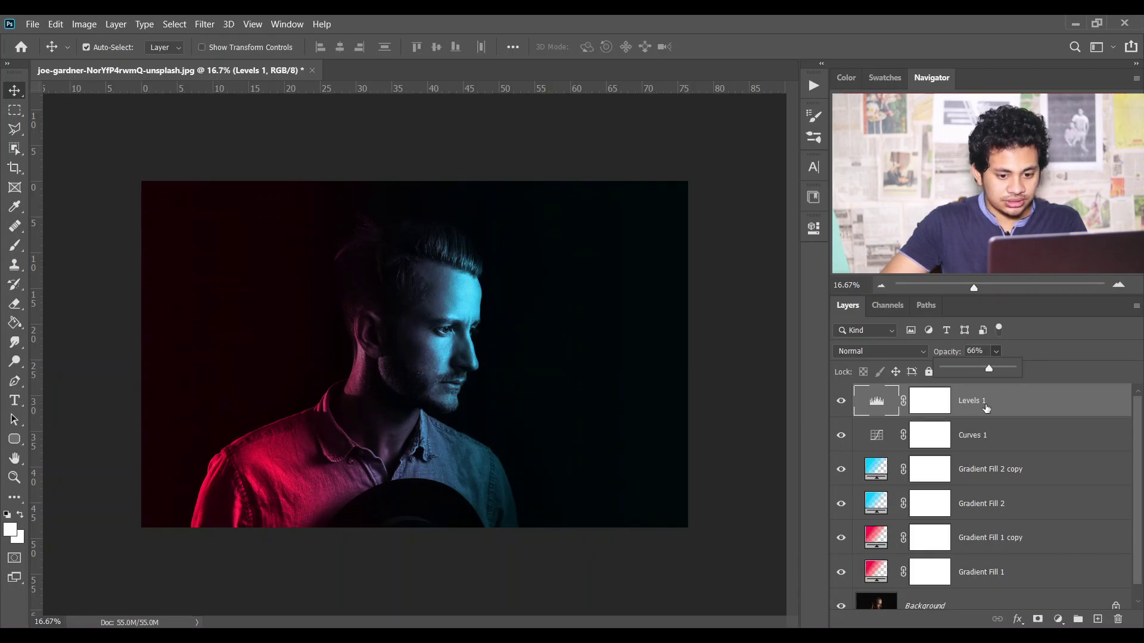
- Group the layers from Levels 1 down to Gradient Fill 1 into Group 1
{"action": "key", "text": "g"}
{"action": "scroll", "coordinate": [1008, 404], "scroll_direction": "down", "scroll_amount": 1}
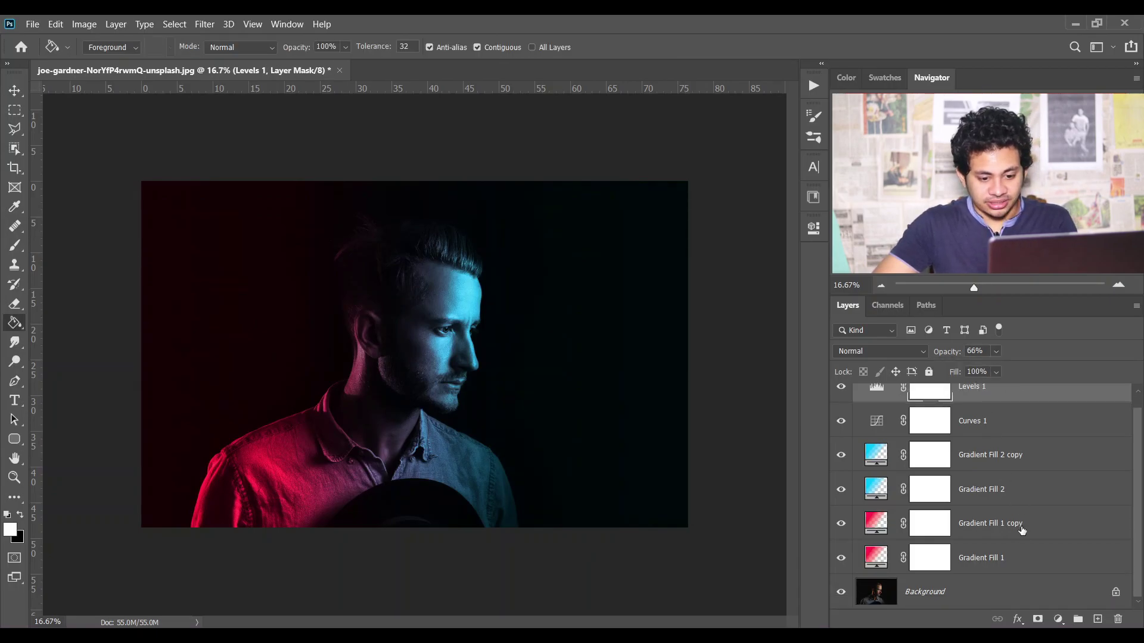
{"action": "left_click", "coordinate": [1013, 558], "text": "shift"}
{"action": "key", "text": "ctrl+g"}
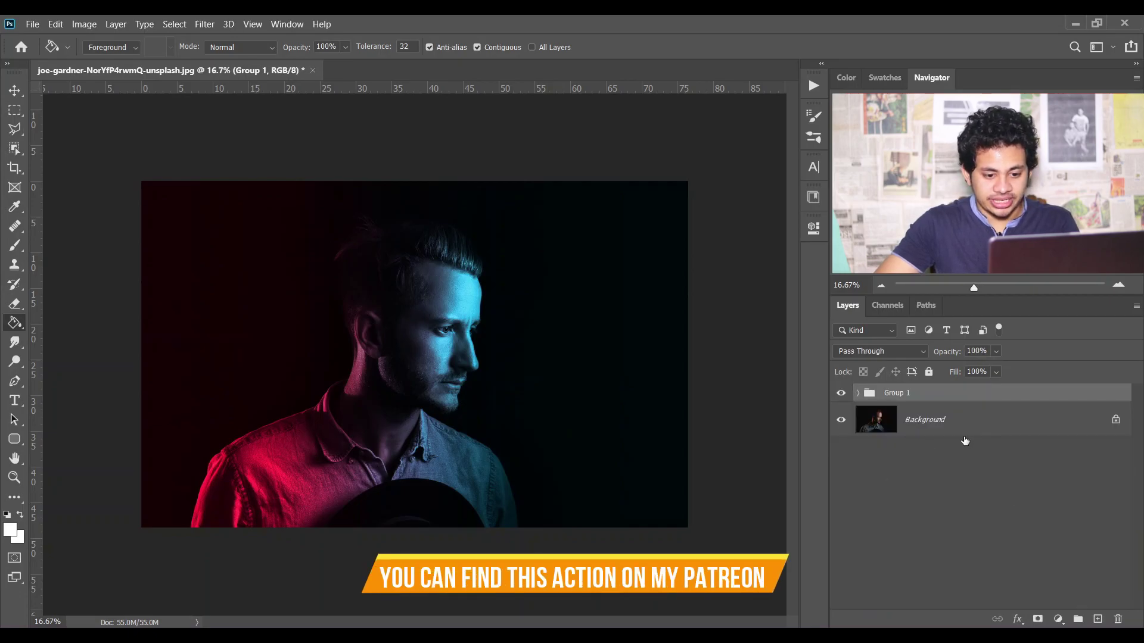
- Add a Hue/Saturation adjustment layer with Hue set to -16
{"action": "left_click", "coordinate": [1056, 619]}
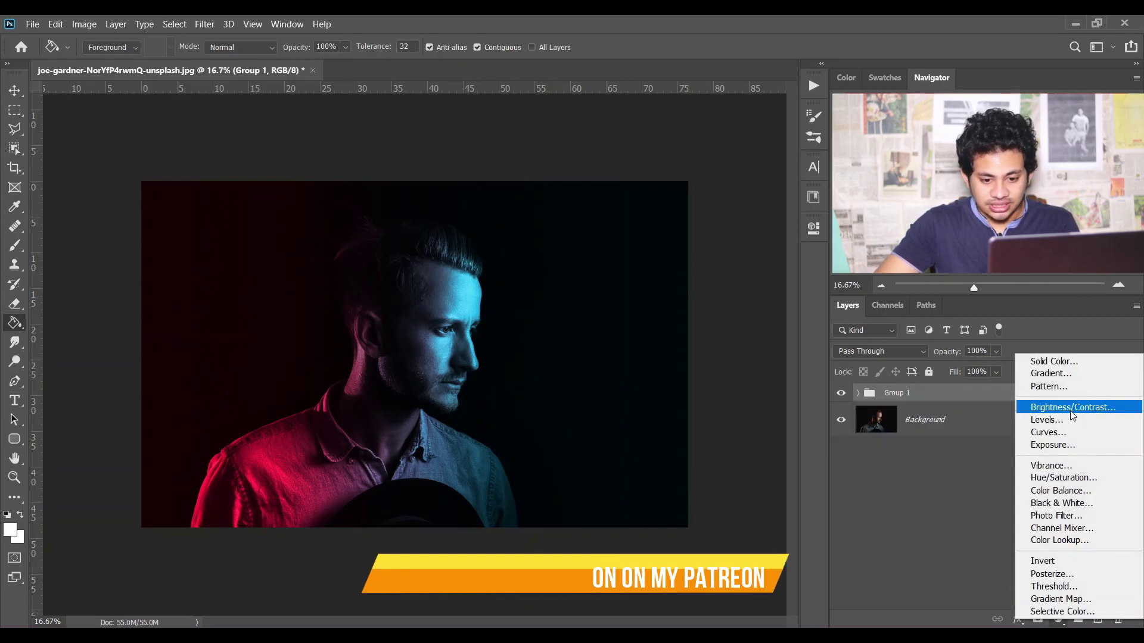
{"action": "left_click", "coordinate": [1063, 478]}
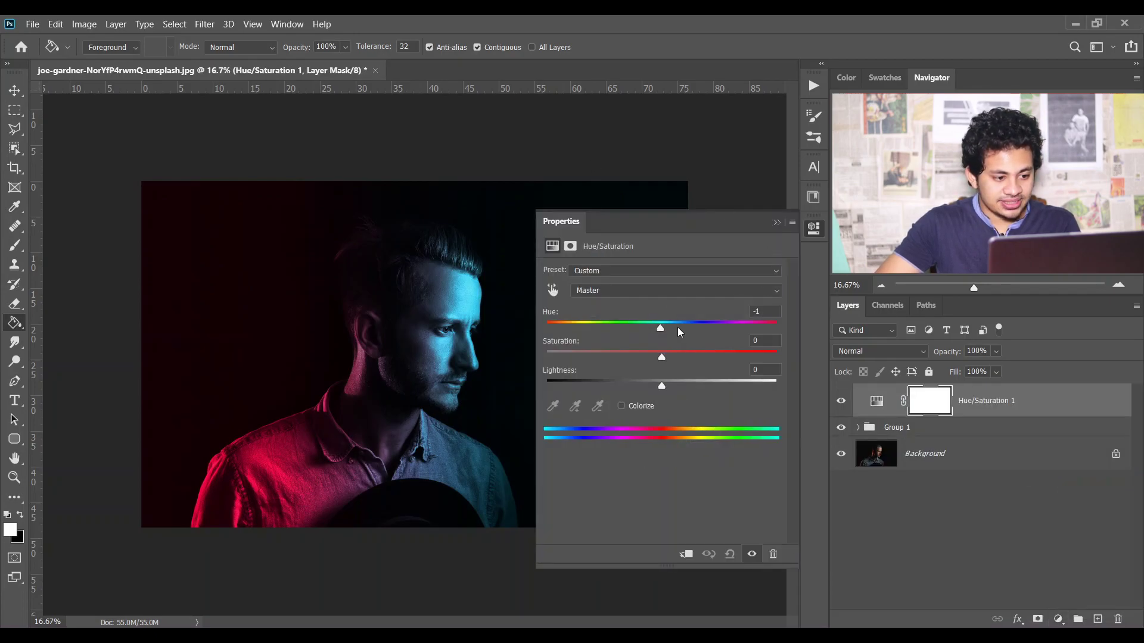
{"action": "left_click_drag", "start_coordinate": [659, 328], "coordinate": [644, 329]}
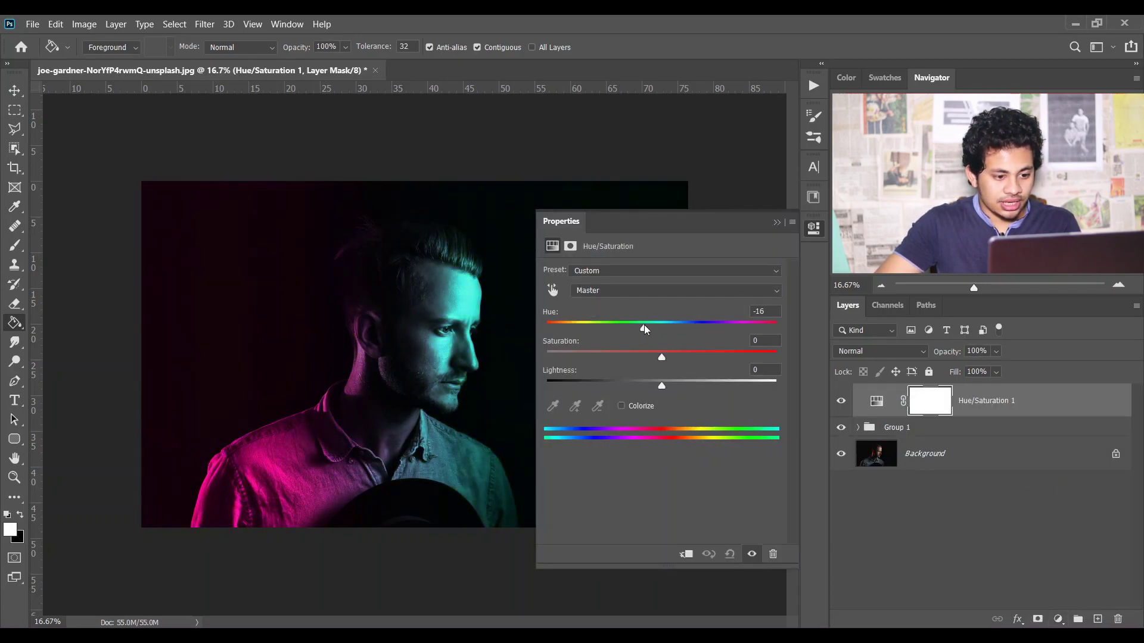